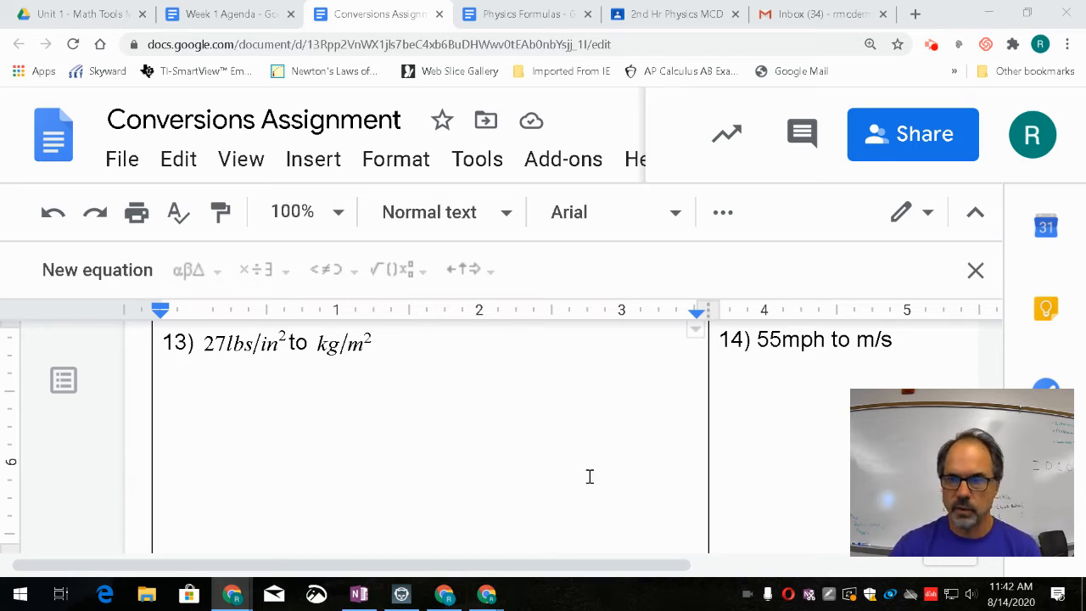
pyautogui.scroll(3, 590, 476)
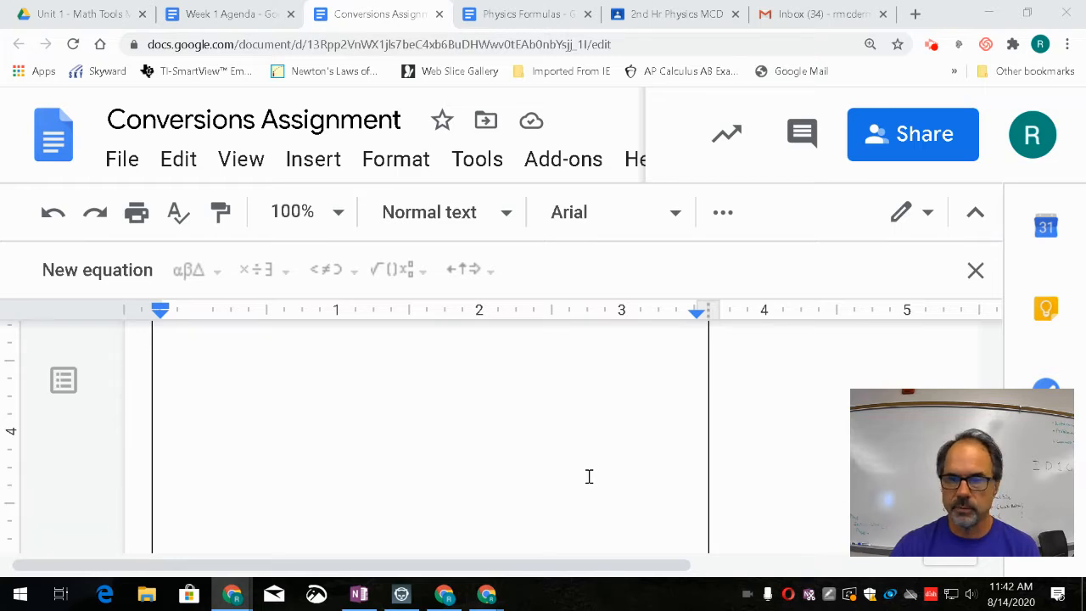
pyautogui.scroll(5, 590, 476)
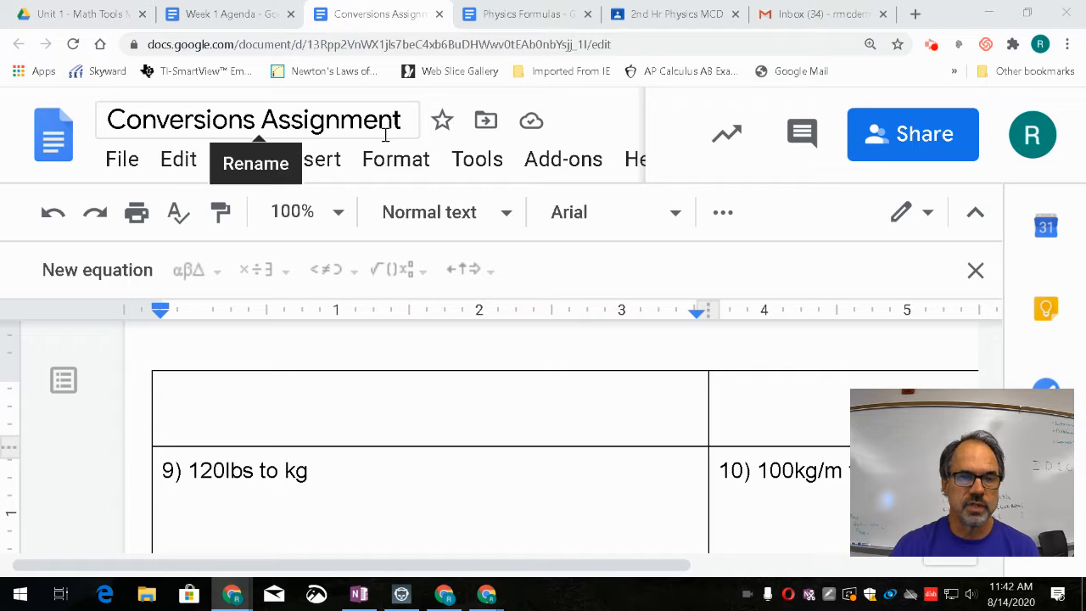
pyautogui.scroll(-5, 455, 472)
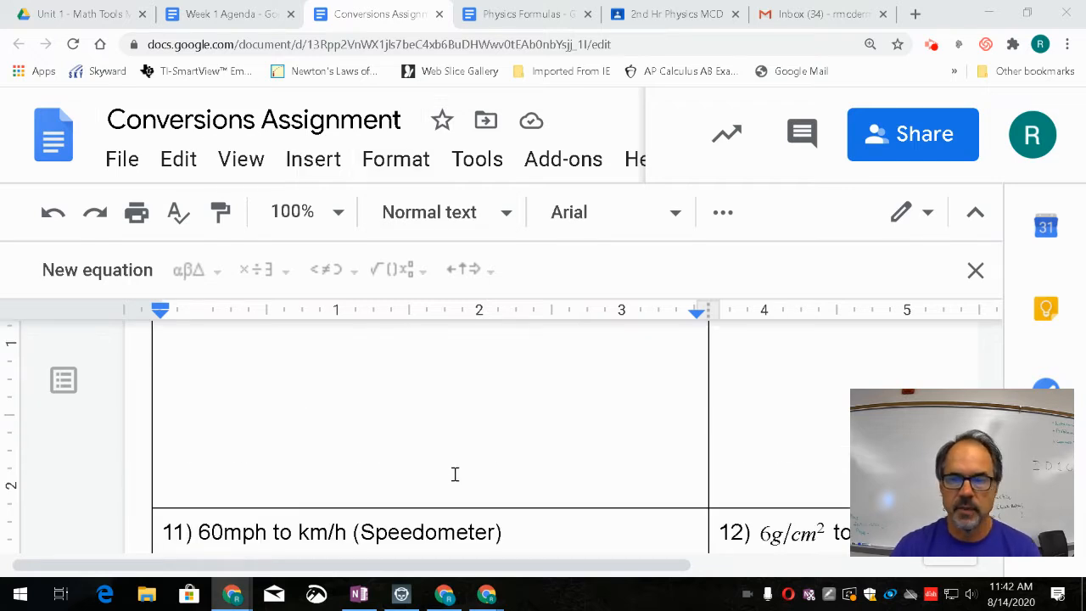
pyautogui.scroll(3, 454, 473)
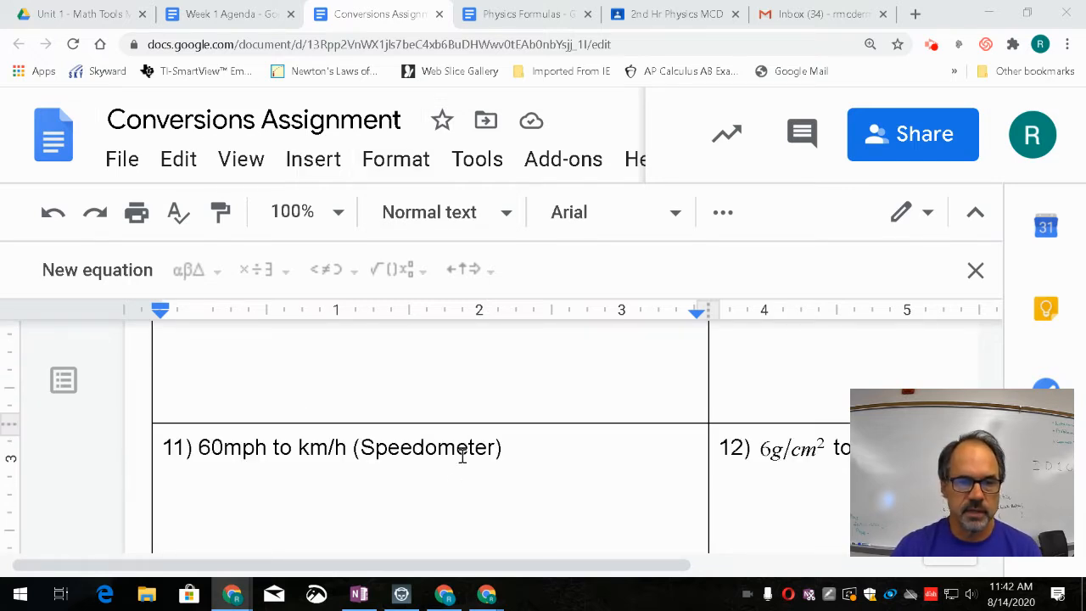
pyautogui.scroll(-5, 464, 453)
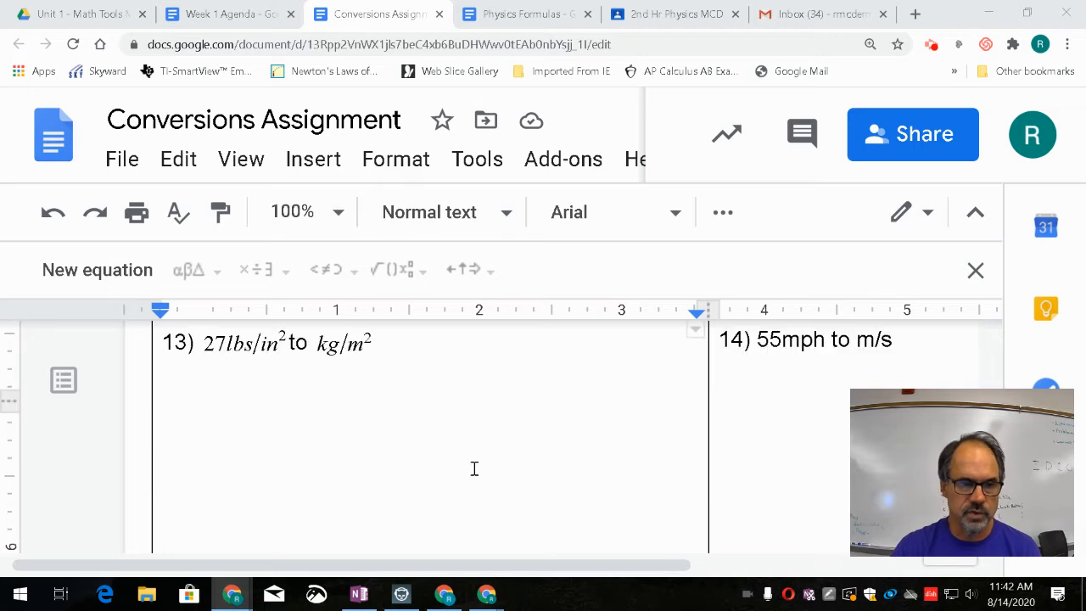
# - Insert a new equation in the problem 13 cell, two lines below the problem text
pyautogui.doubleClick(202, 379)
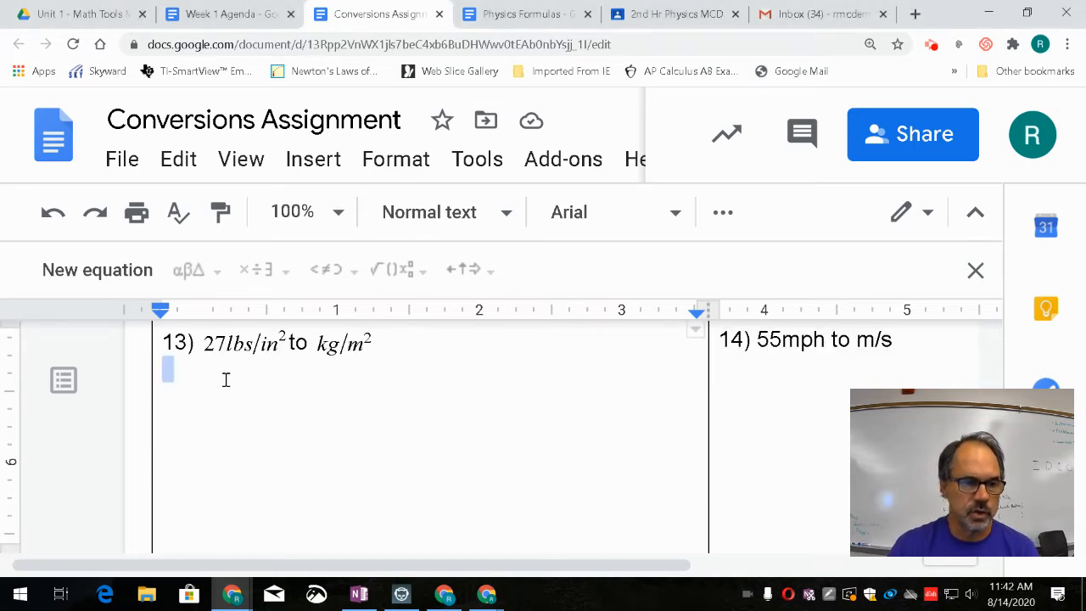
pyautogui.click(251, 387)
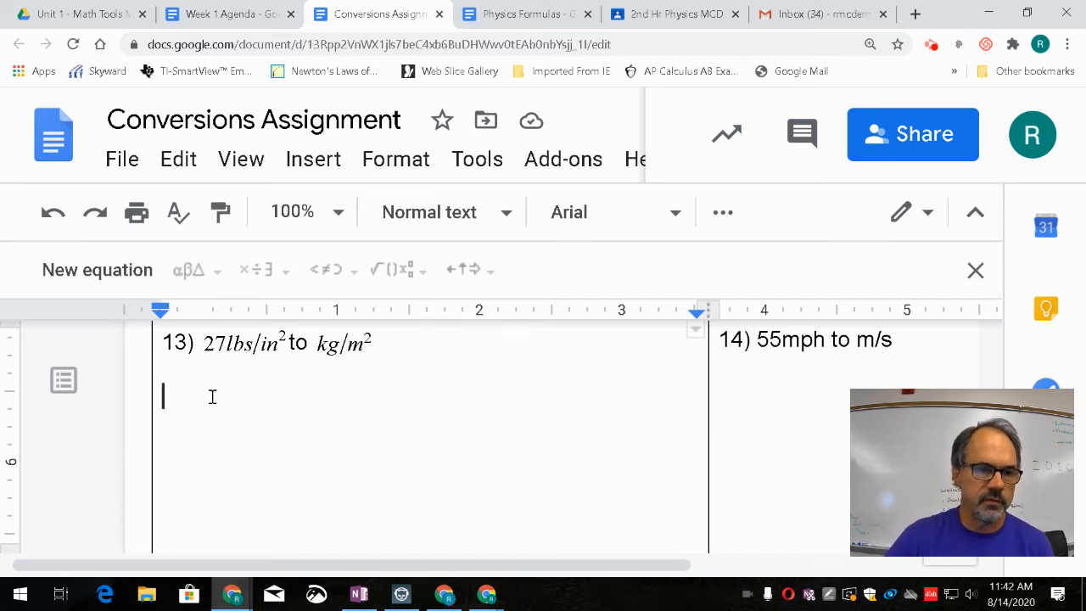
pyautogui.click(313, 161)
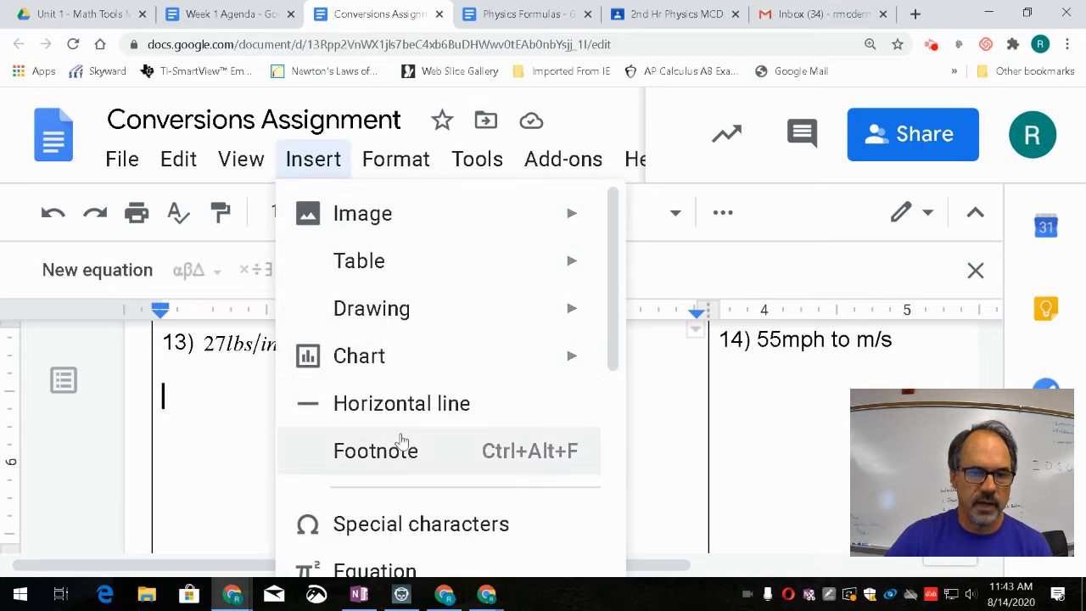
pyautogui.scroll(-1, 382, 463)
pyautogui.click(359, 482)
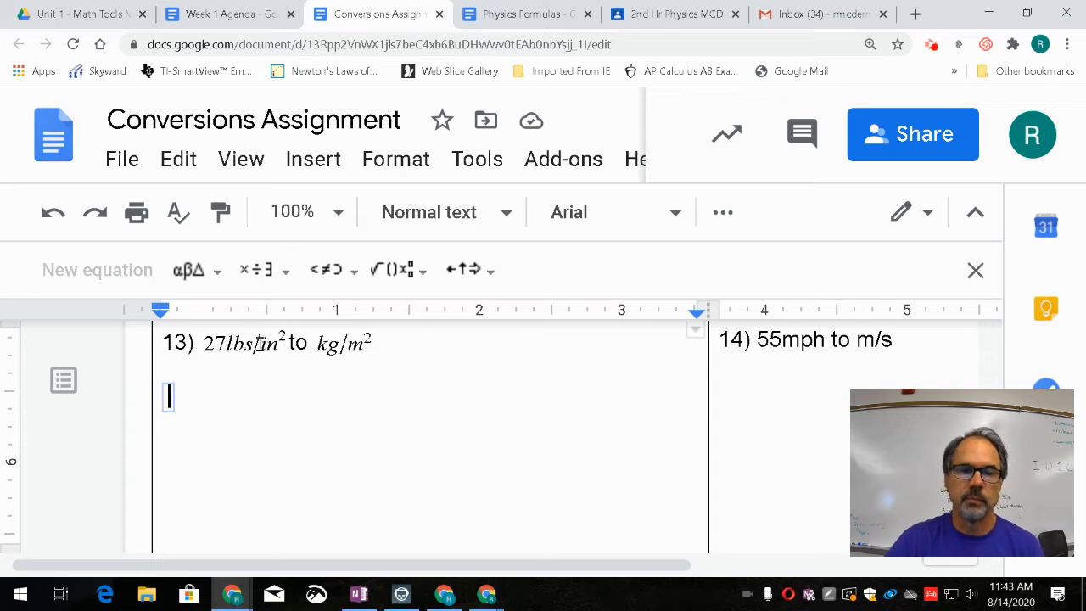
# - Add a fraction to the equation and enter 27lb as its numerator
pyautogui.click(395, 269)
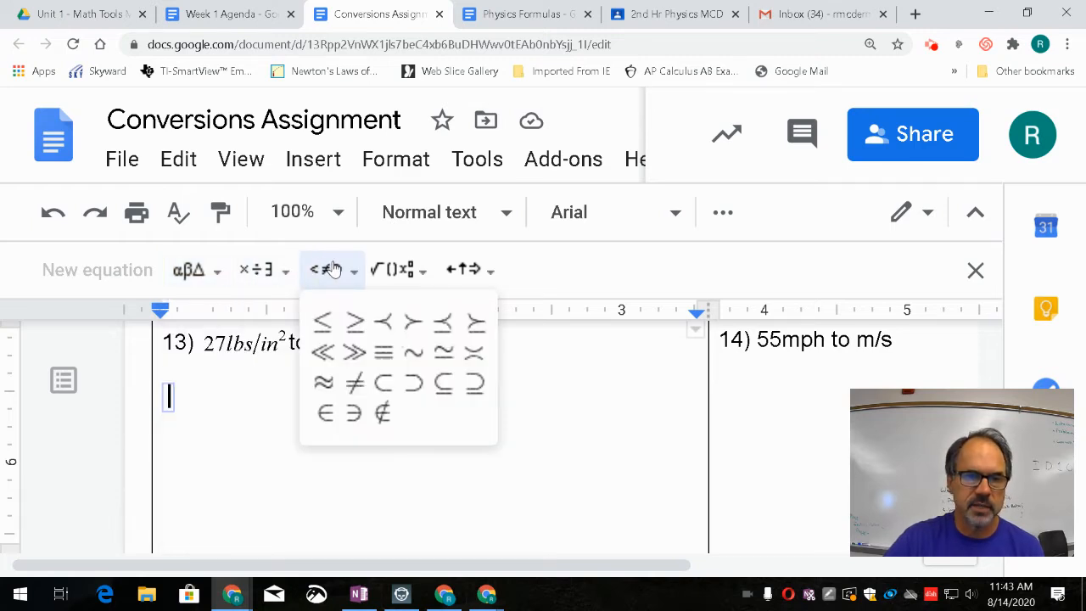
pyautogui.moveTo(331, 269)
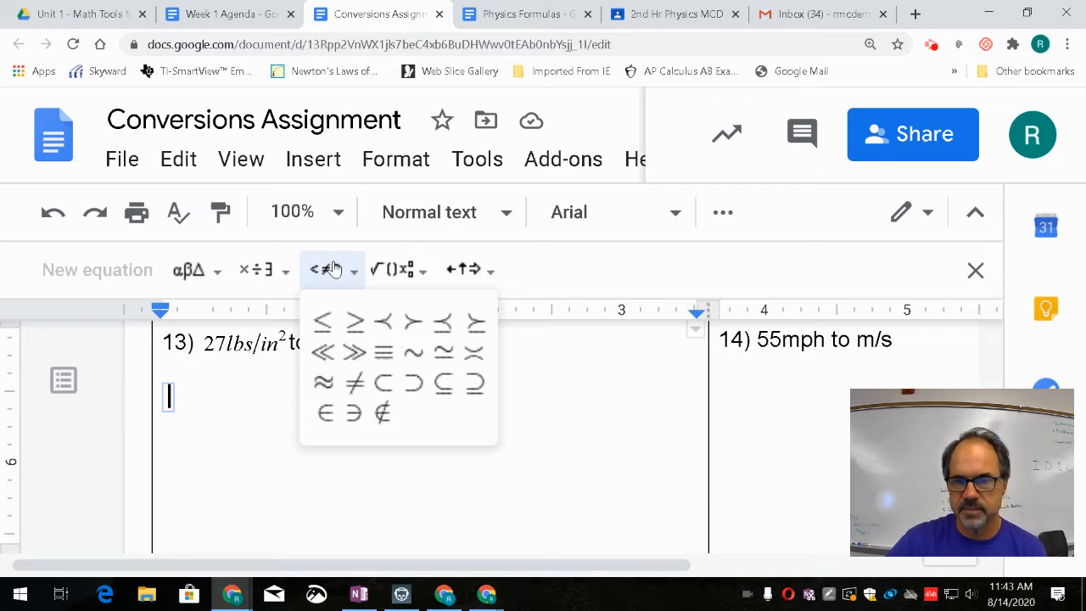
pyautogui.moveTo(375, 270)
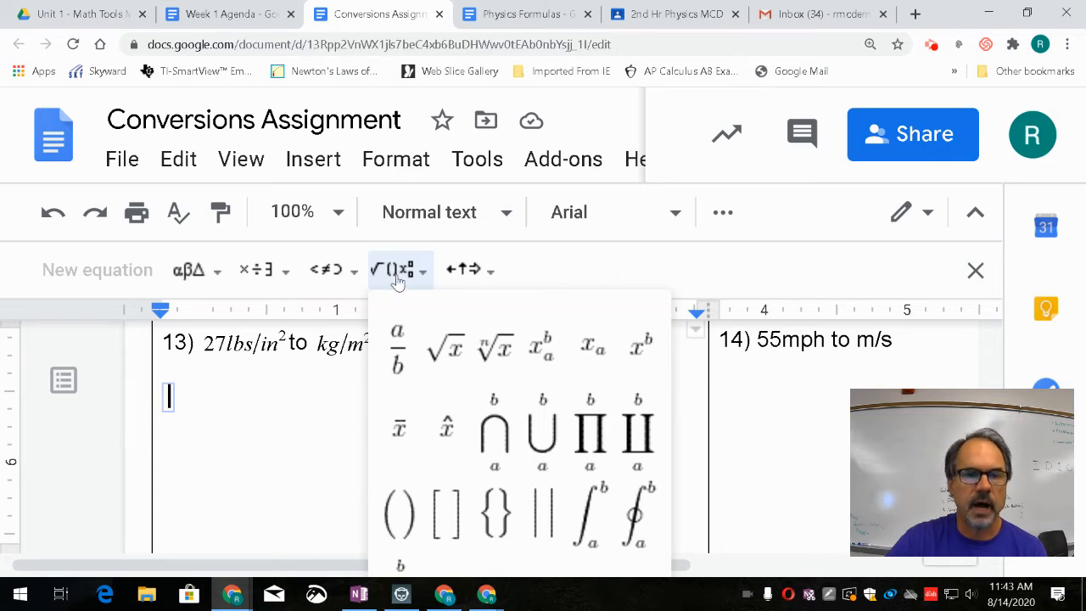
pyautogui.click(397, 348)
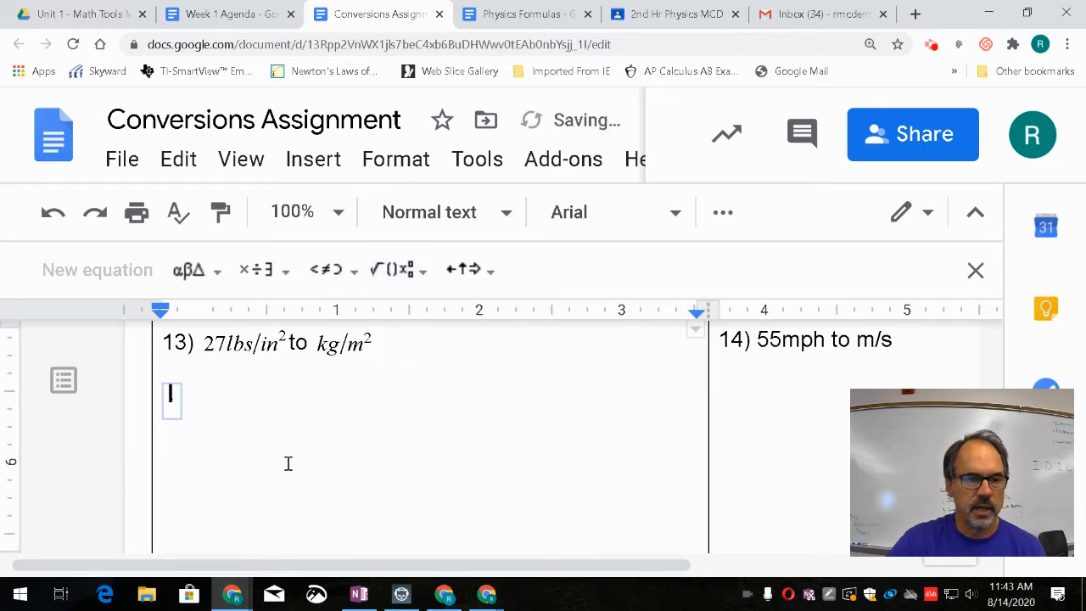
pyautogui.write('27')
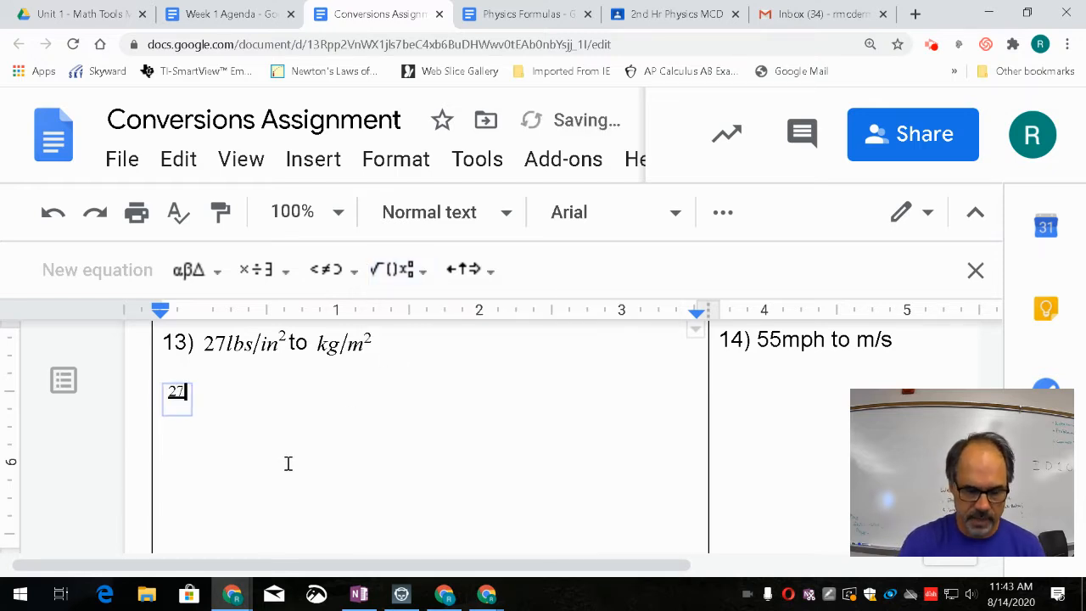
pyautogui.write('lb')
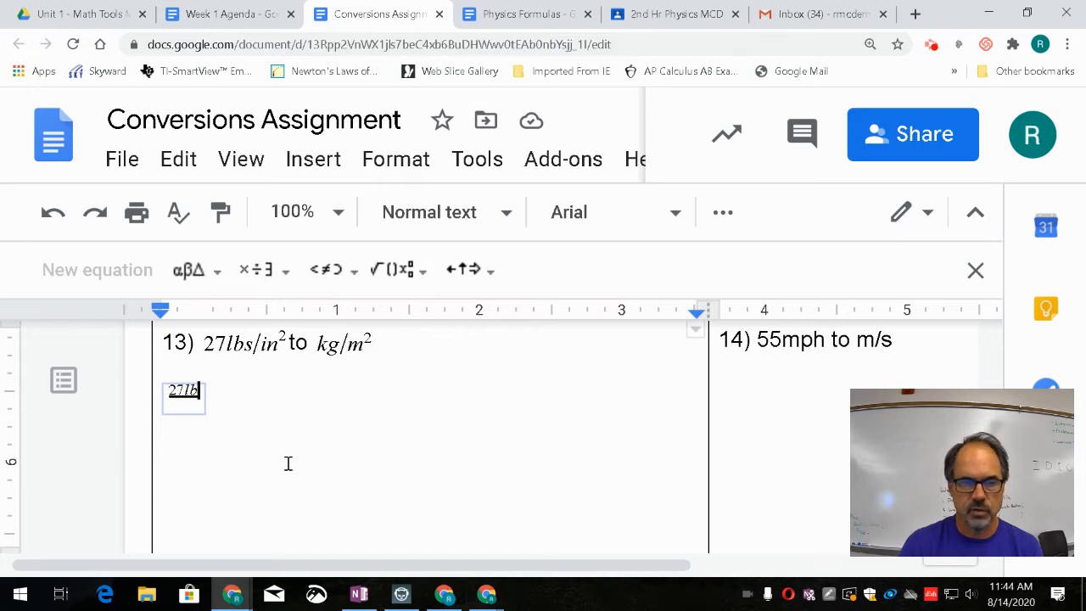
# - Enter in with a superscript 2 as the denominator of the 27lb fraction
pyautogui.press('Return')
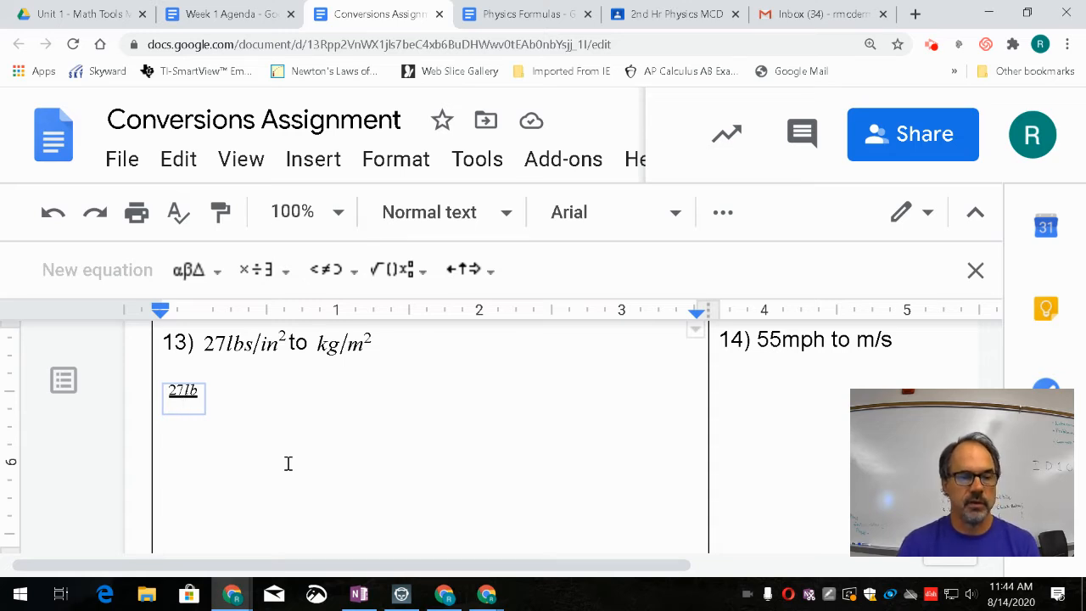
pyautogui.press('Up')
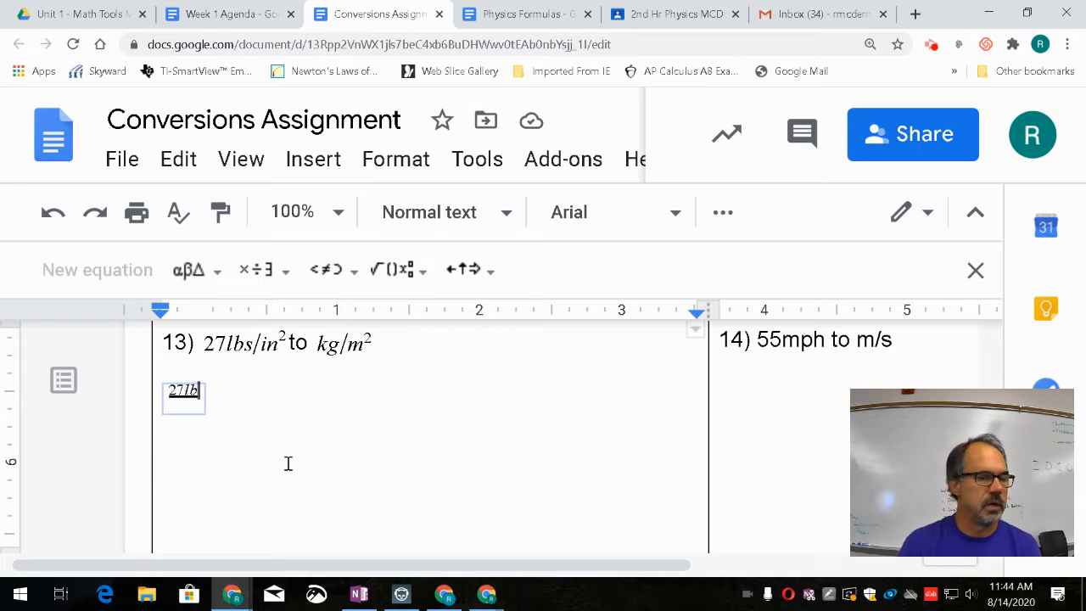
pyautogui.press('Down')
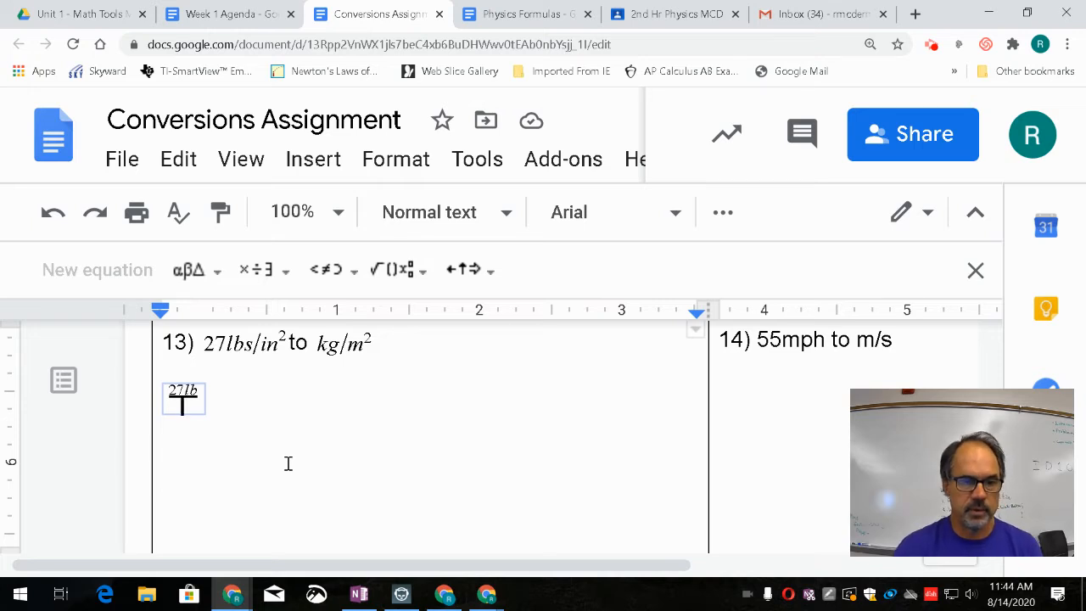
pyautogui.click(400, 269)
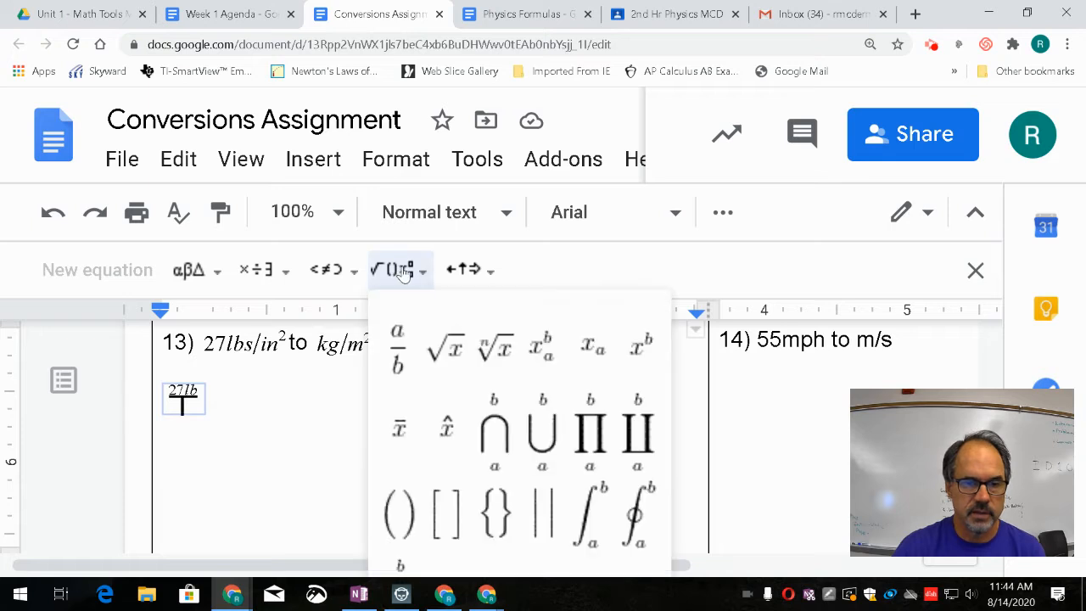
pyautogui.click(638, 352)
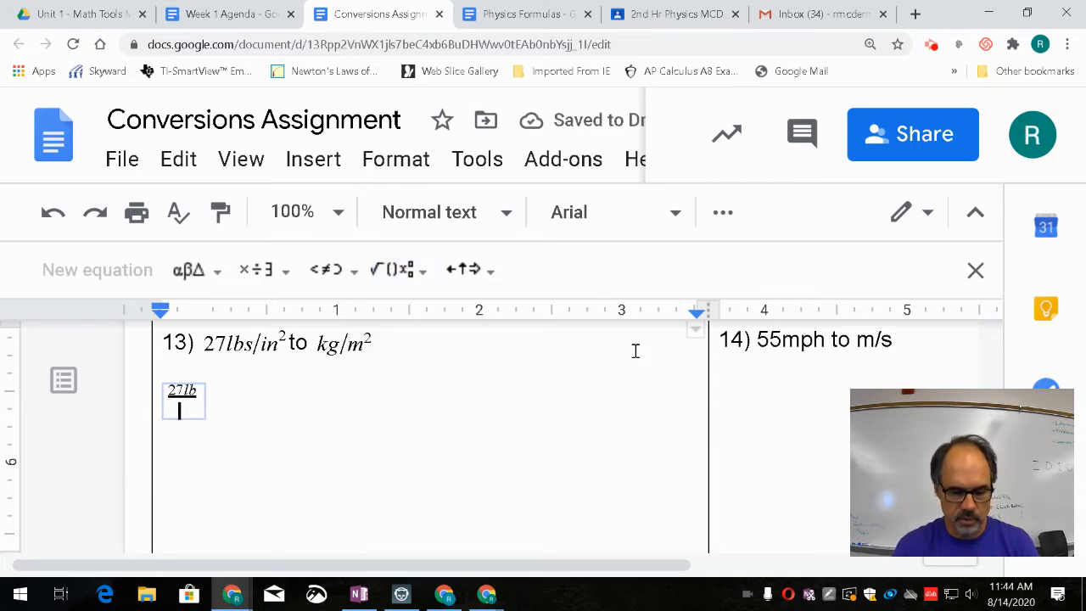
pyautogui.write('in')
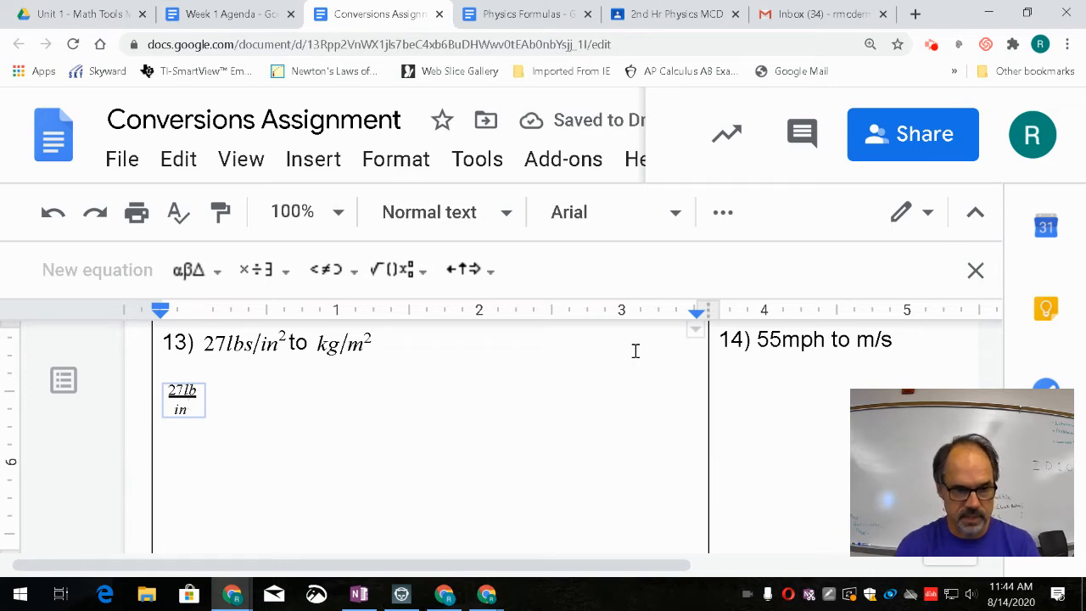
pyautogui.write('^2')
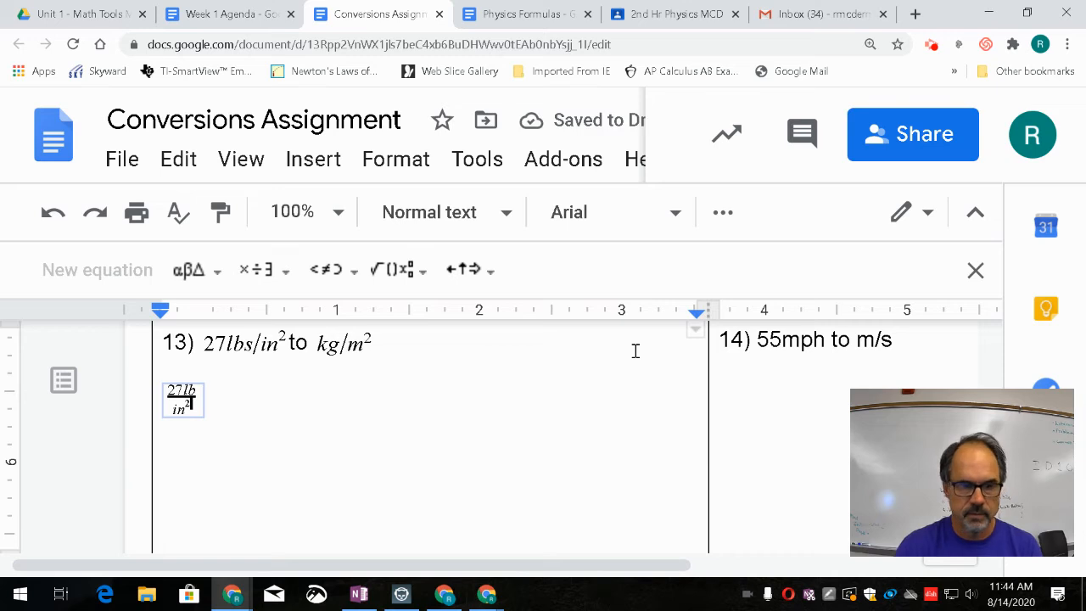
pyautogui.press('Right')
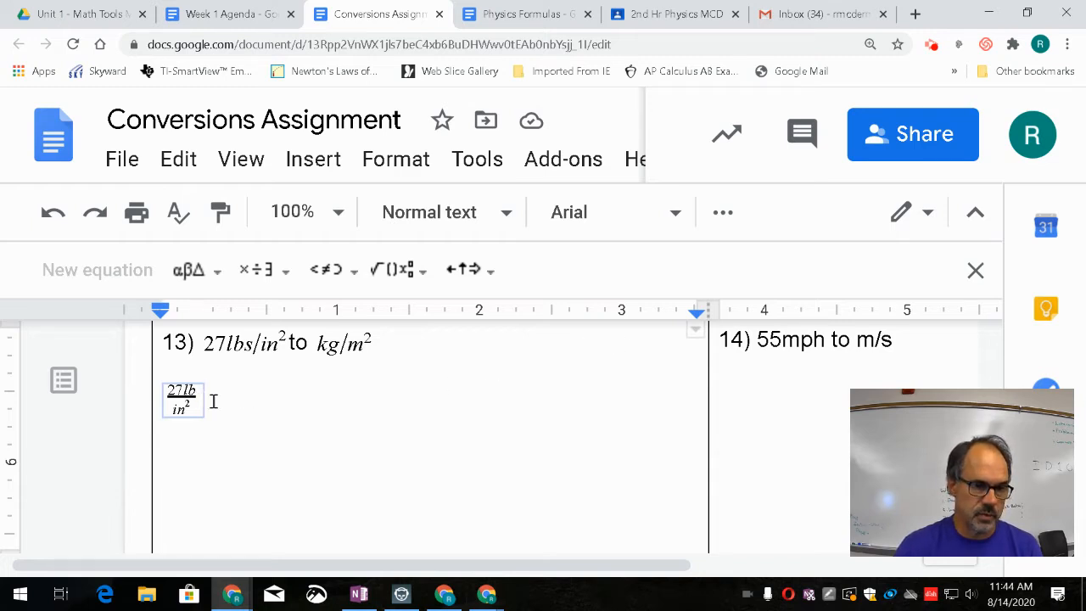
# - Append a multiplication sign and a second fraction of 1kg over 2.2lb to the equation
pyautogui.click(258, 280)
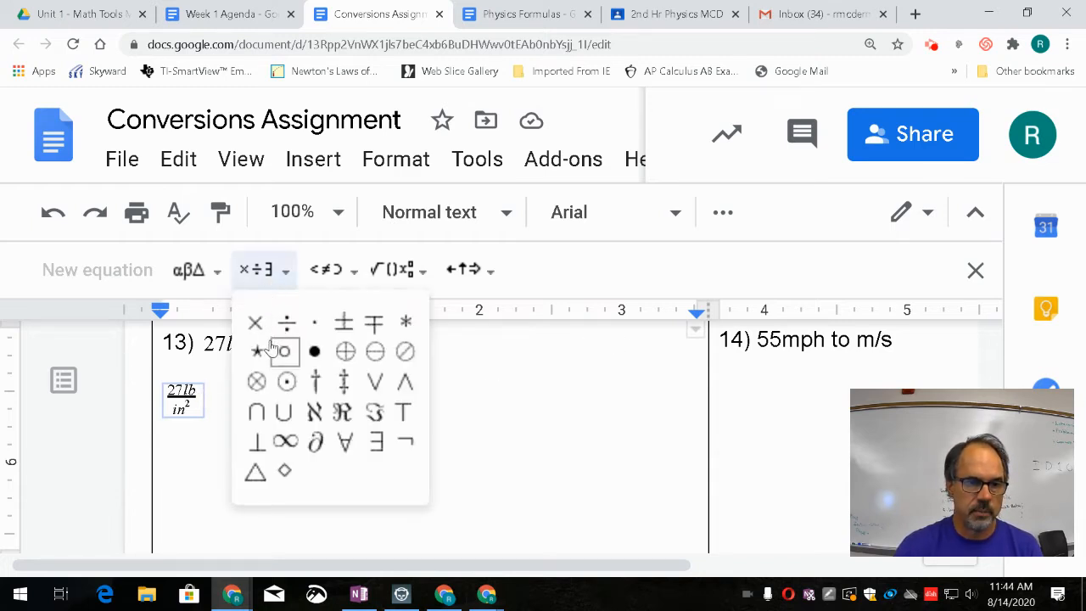
pyautogui.click(257, 319)
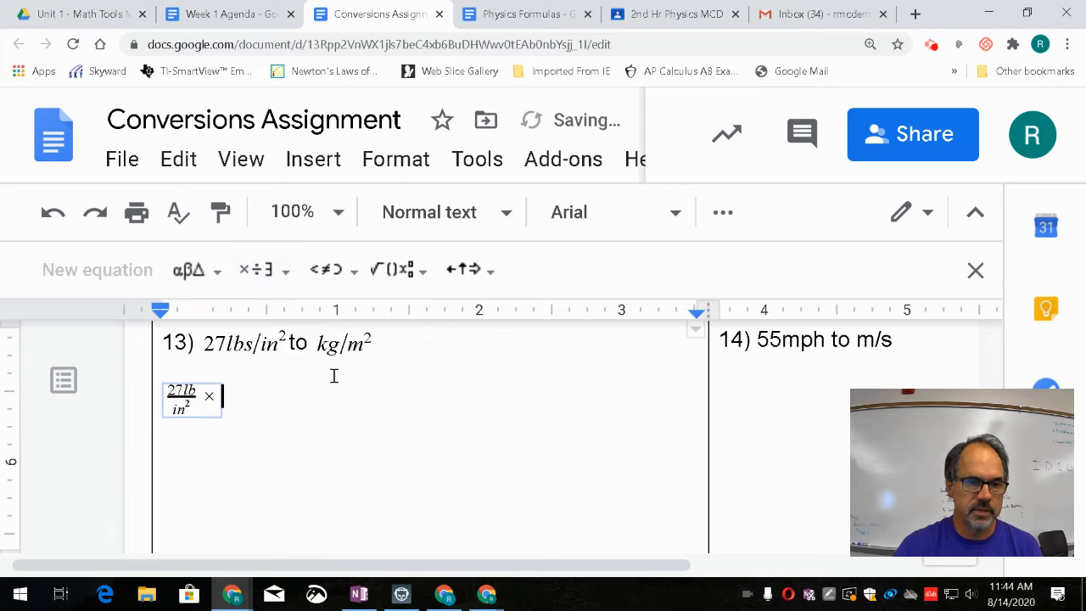
pyautogui.click(402, 269)
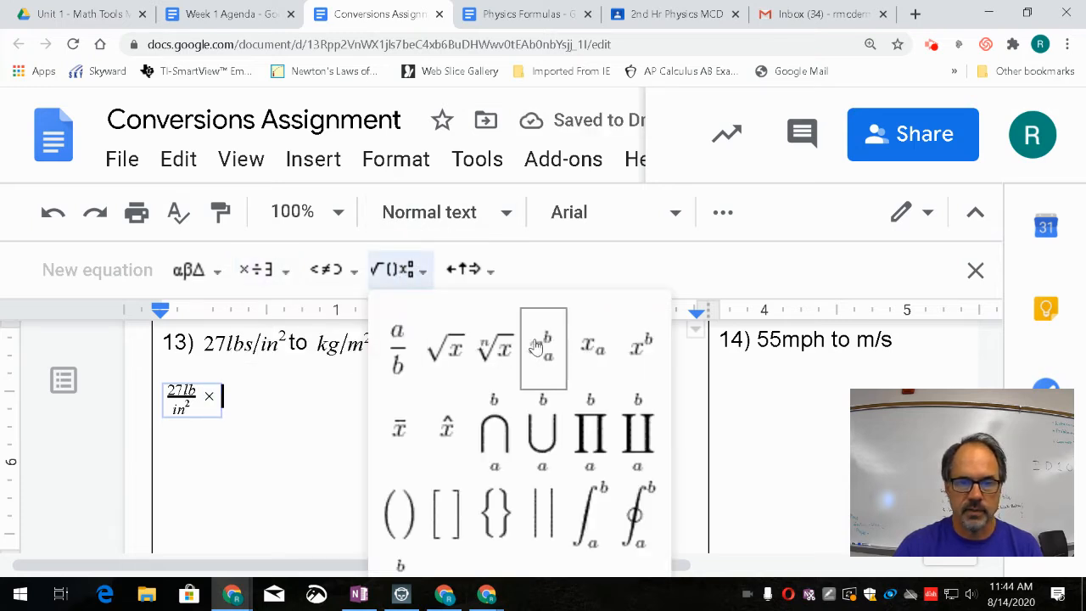
pyautogui.click(399, 347)
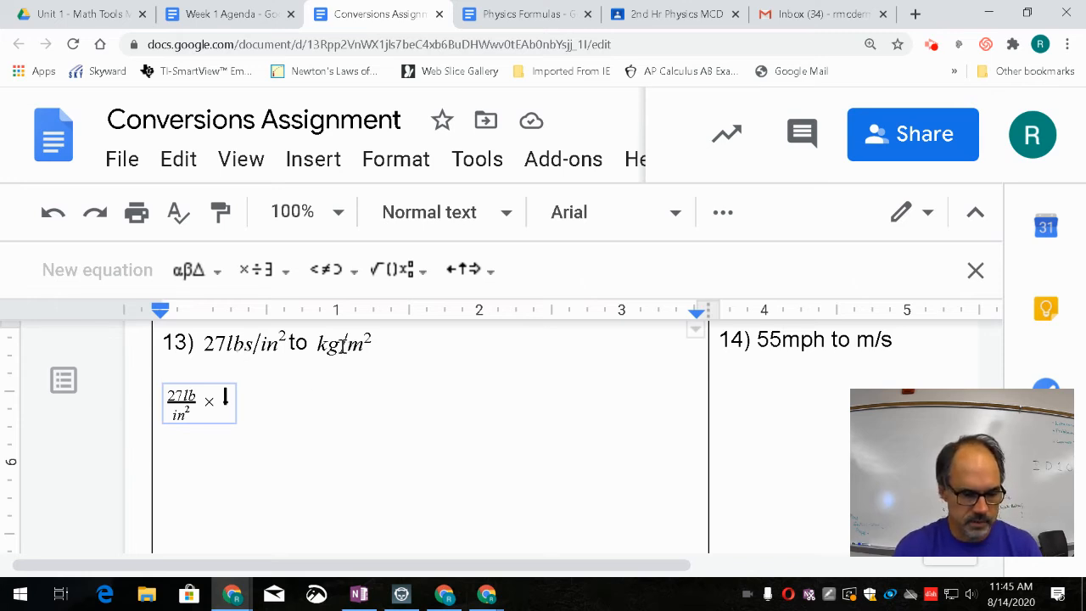
pyautogui.write('1kg')
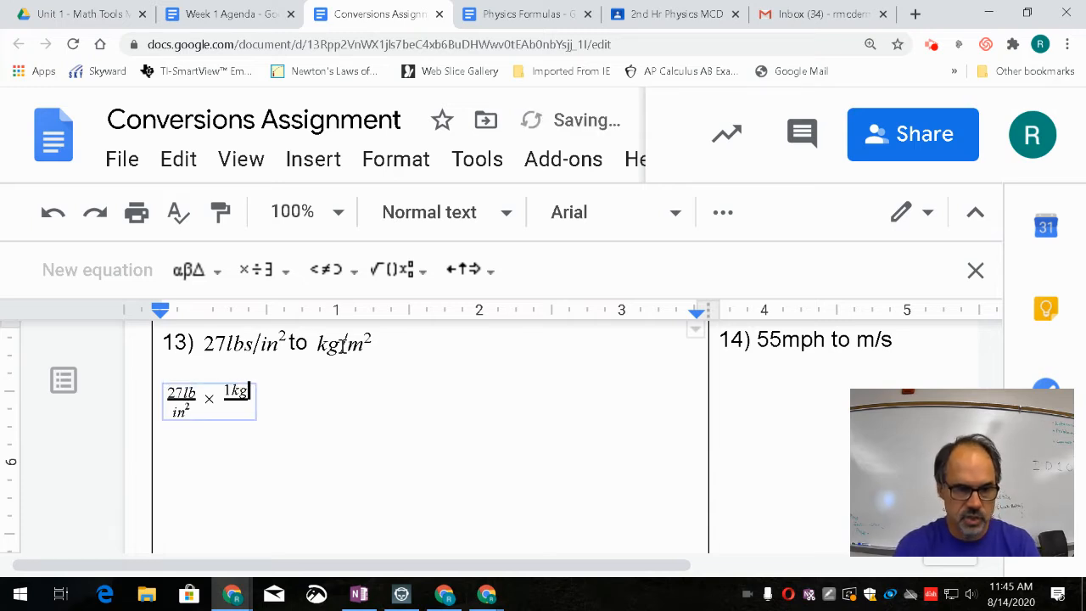
pyautogui.press('Down')
pyautogui.write('2.')
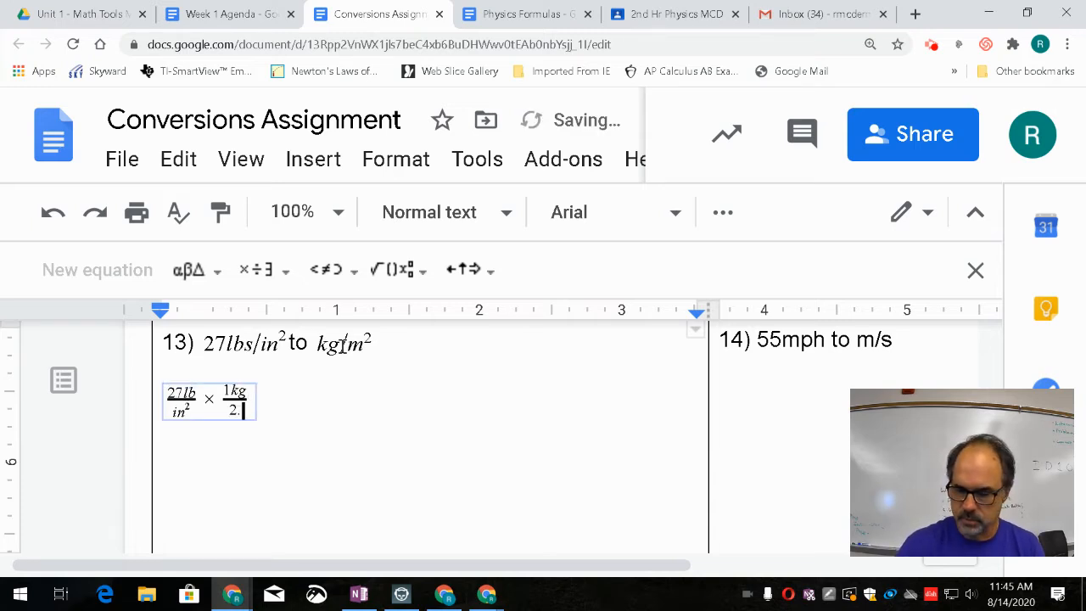
pyautogui.write('2lb')
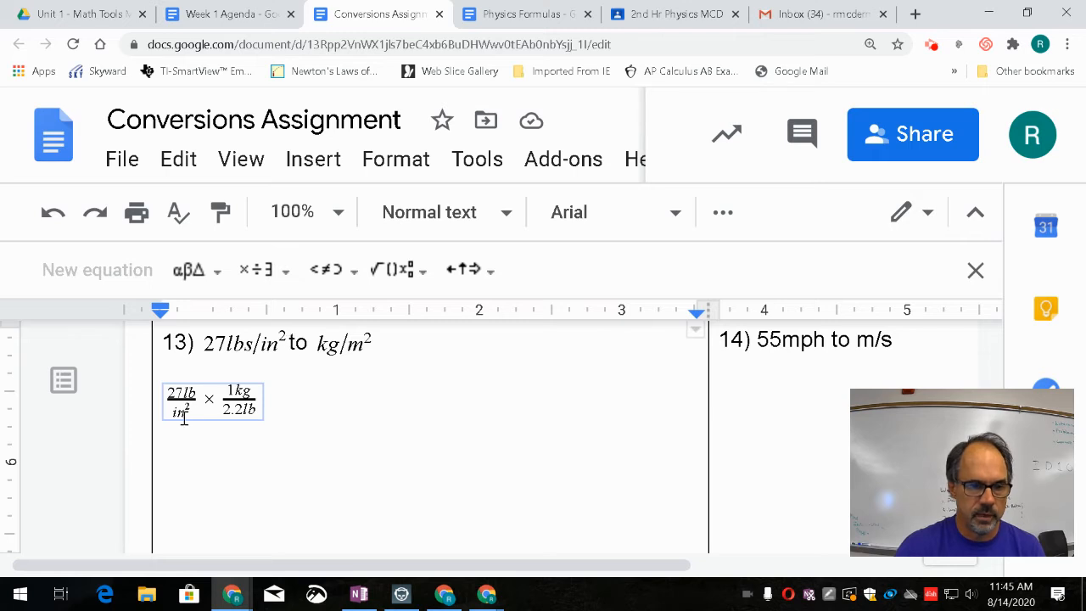
# - Append another multiplication sign and an empty third fraction after the 1kg over 2.2lb fraction
pyautogui.click(260, 270)
pyautogui.click(255, 320)
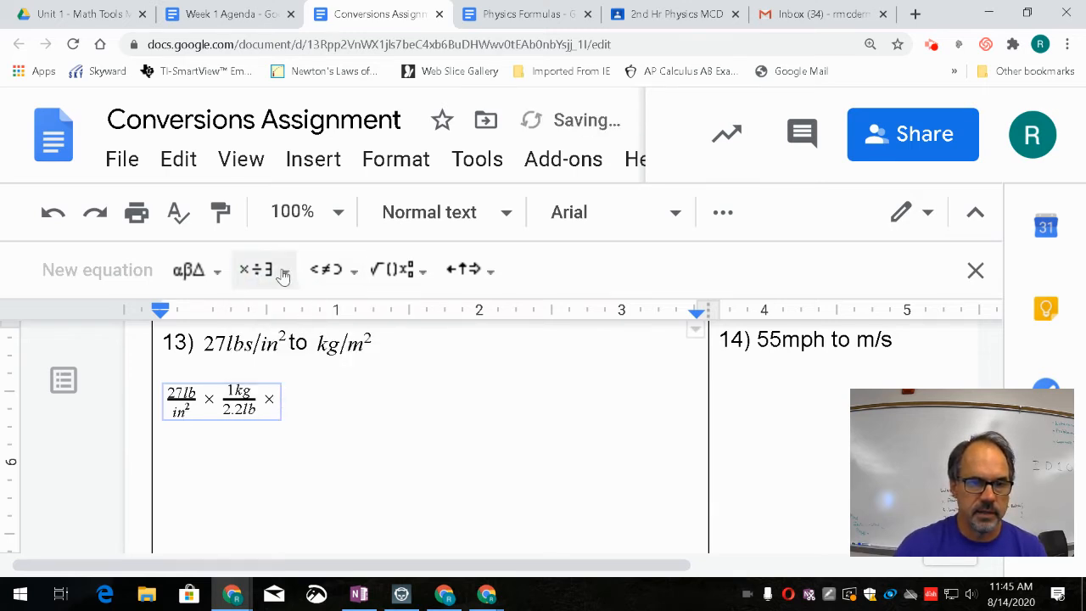
pyautogui.click(393, 268)
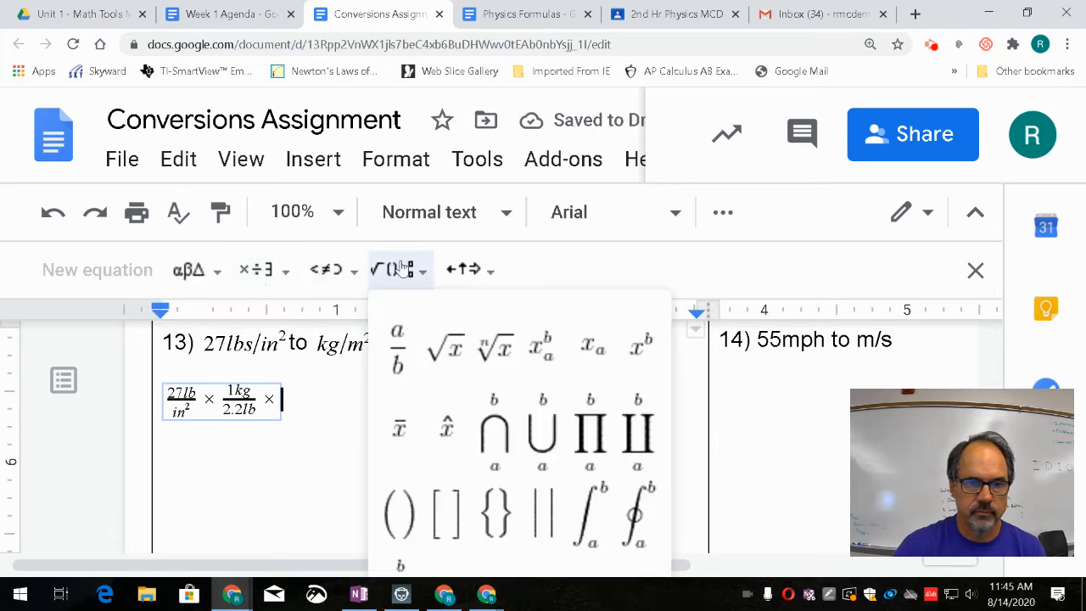
pyautogui.click(396, 341)
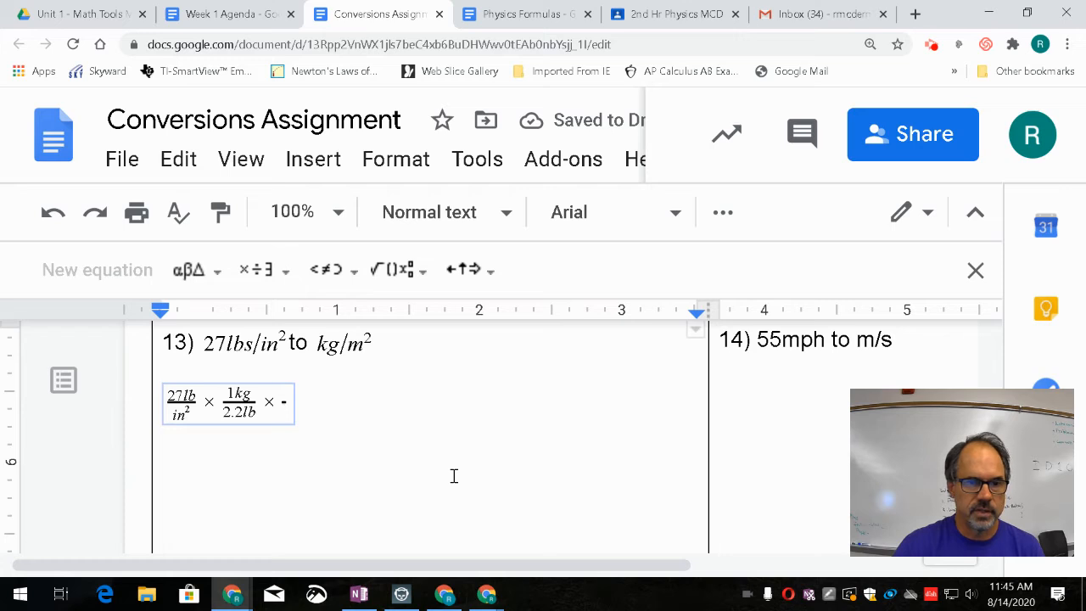
# - Switch to the Physics Formulas document and look up the metre-to-inch factor in its Conversions list
pyautogui.click(523, 14)
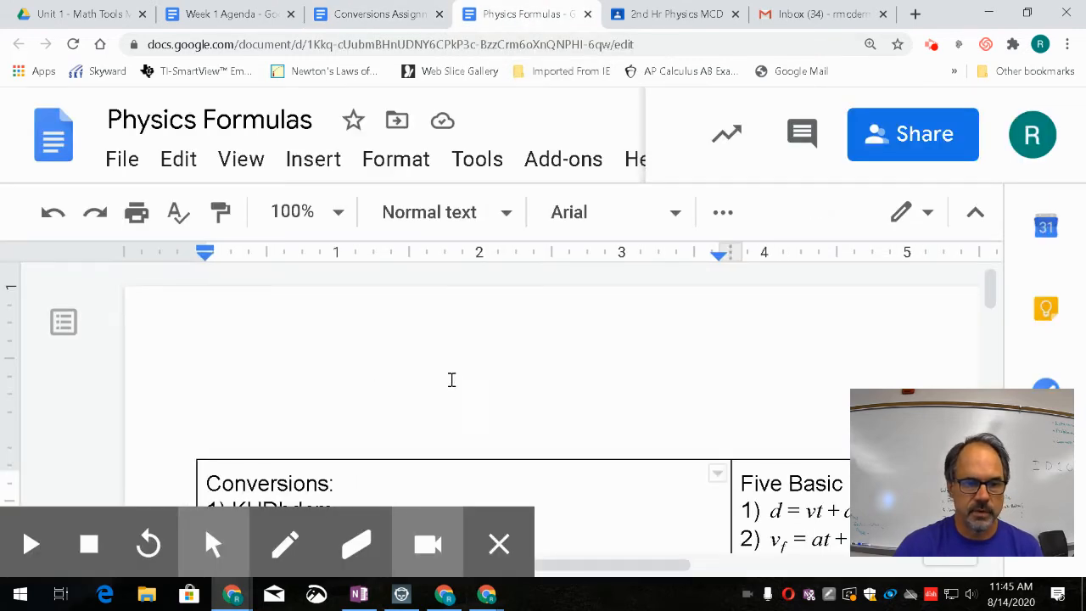
pyautogui.scroll(-3, 451, 379)
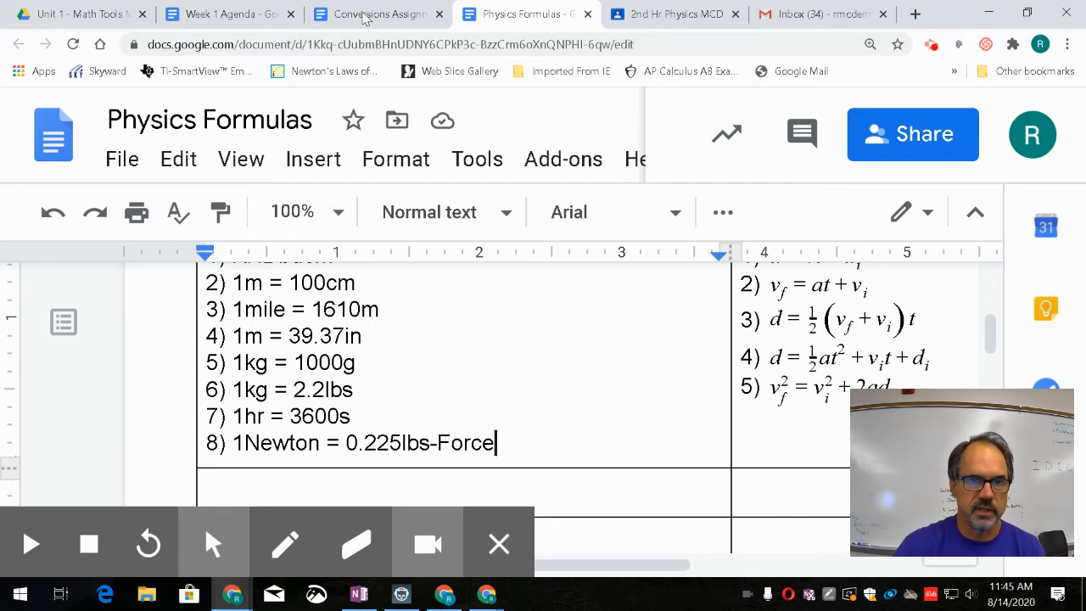
# - Return to the Conversions Assignment document and fill the empty third fraction with 39.37in over 1m
pyautogui.click(377, 14)
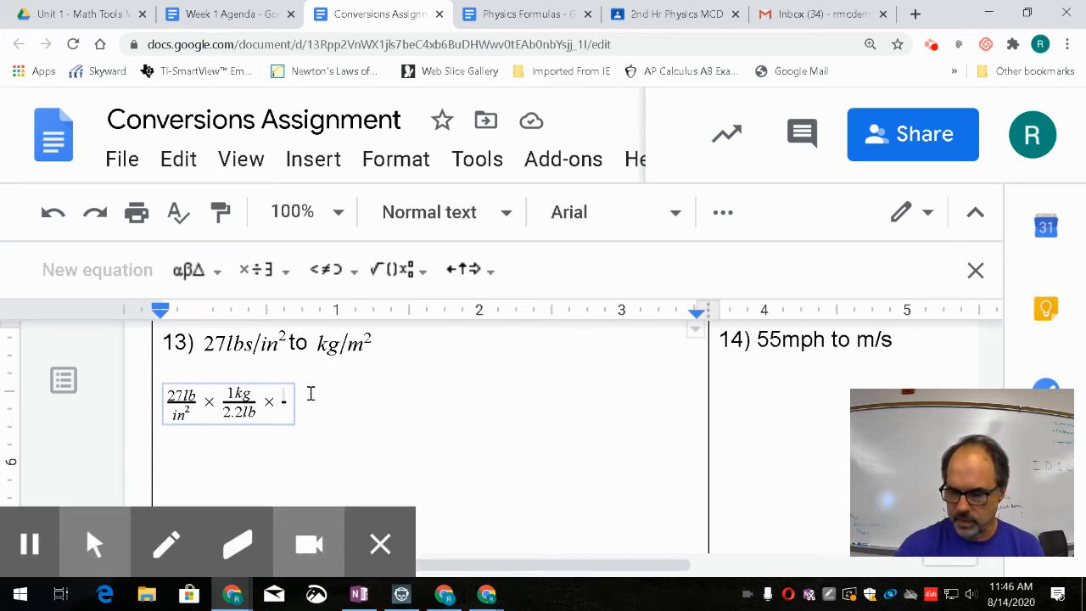
pyautogui.write('39.37')
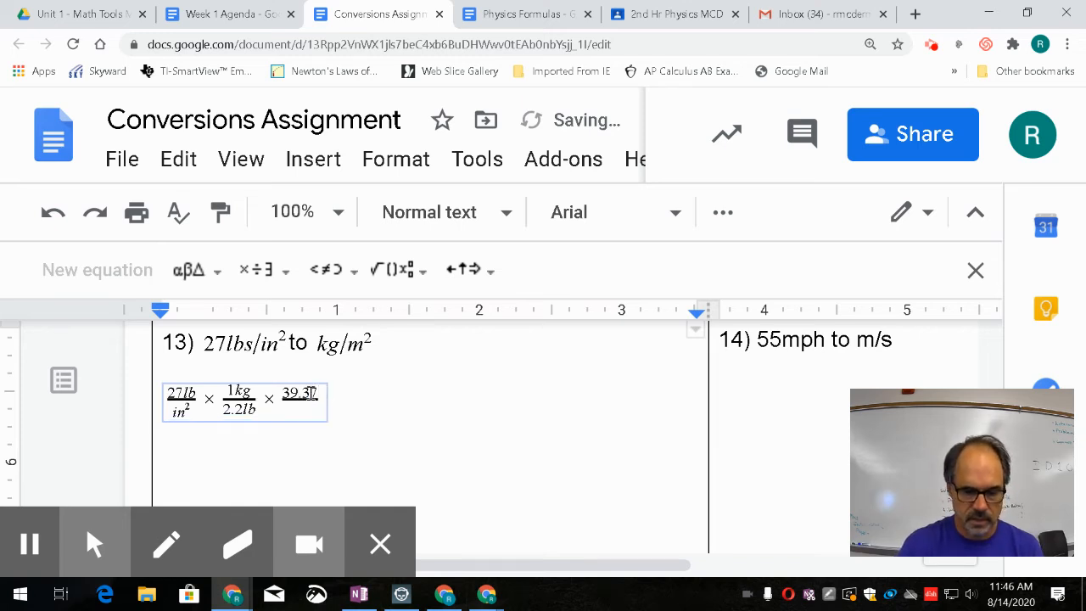
pyautogui.write('in')
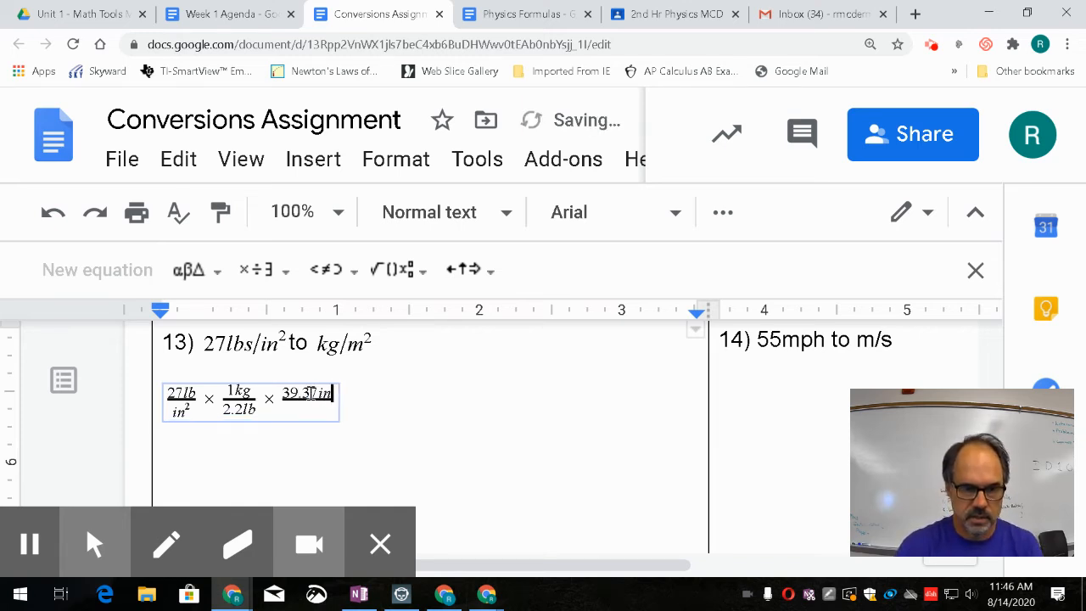
pyautogui.press('Down')
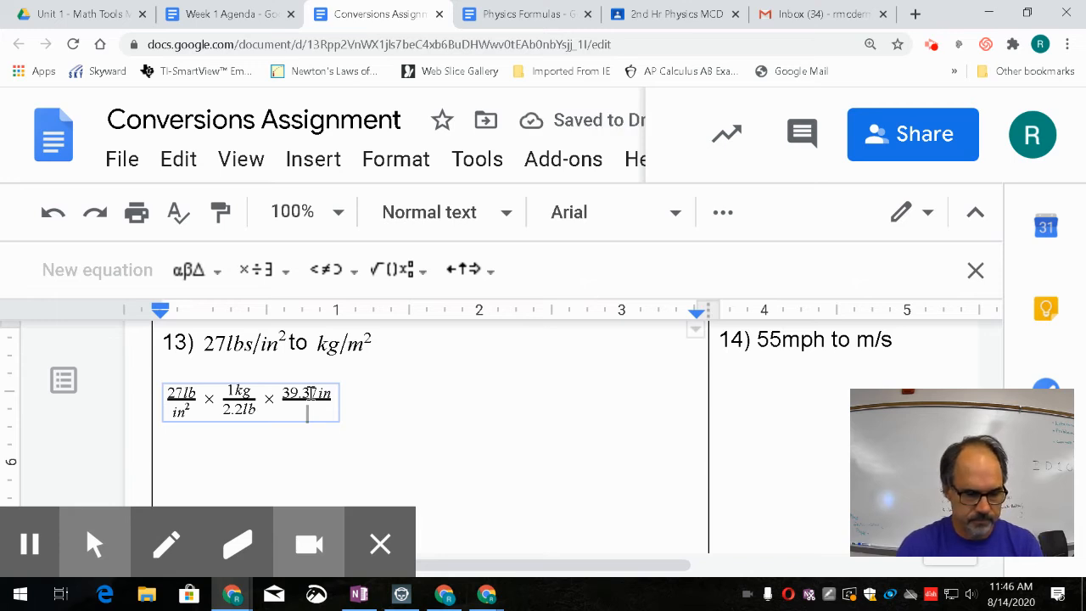
pyautogui.write('1m')
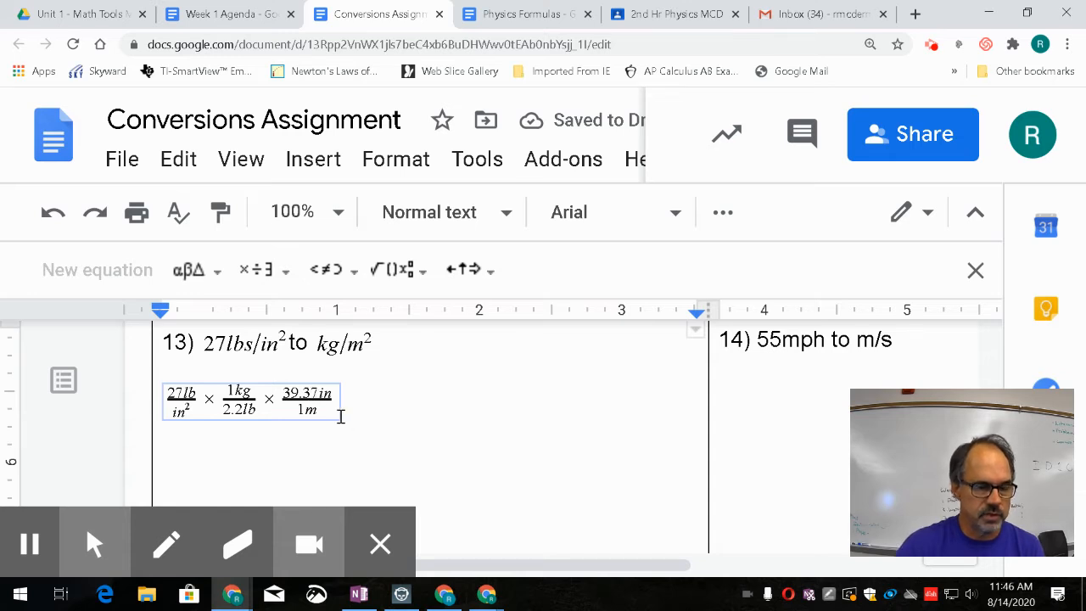
# - Append a multiplication sign and a fourth fraction of 39.37in over 1m to the problem 13 equation
pyautogui.click(260, 270)
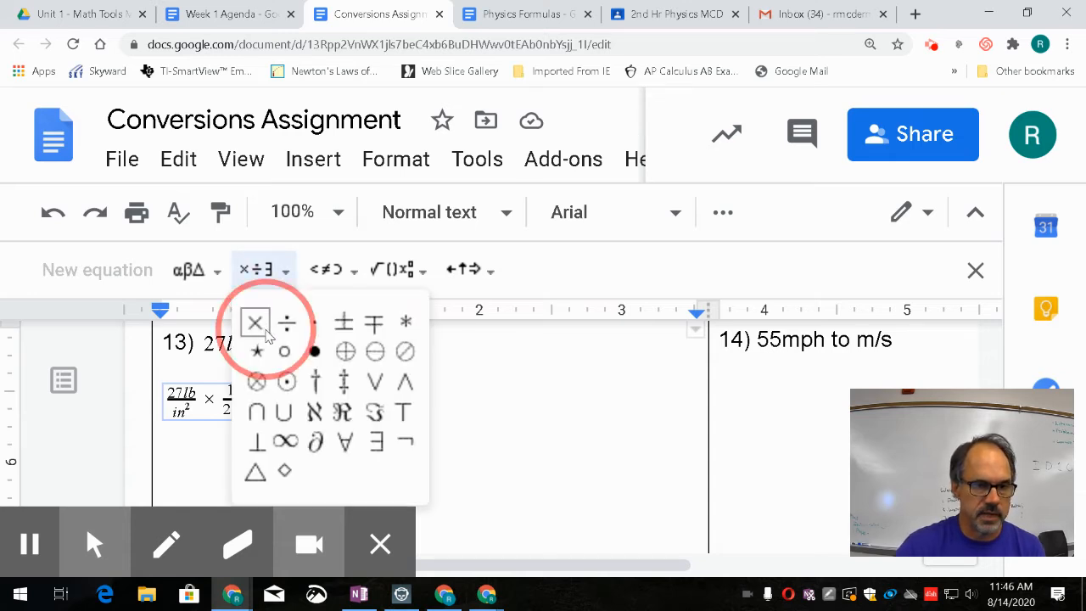
pyautogui.click(254, 321)
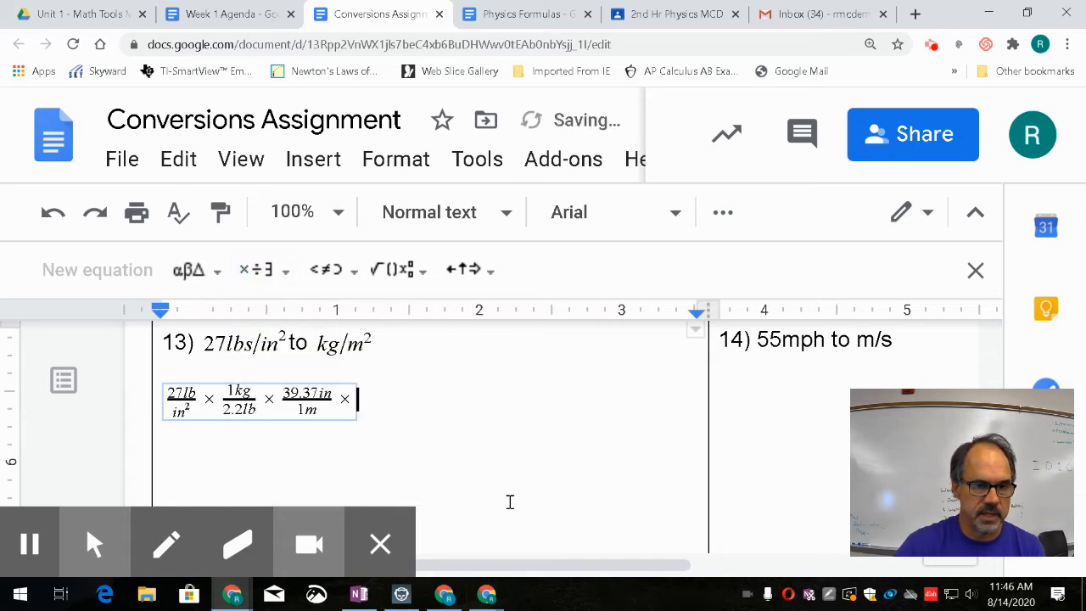
pyautogui.click(395, 270)
pyautogui.click(399, 348)
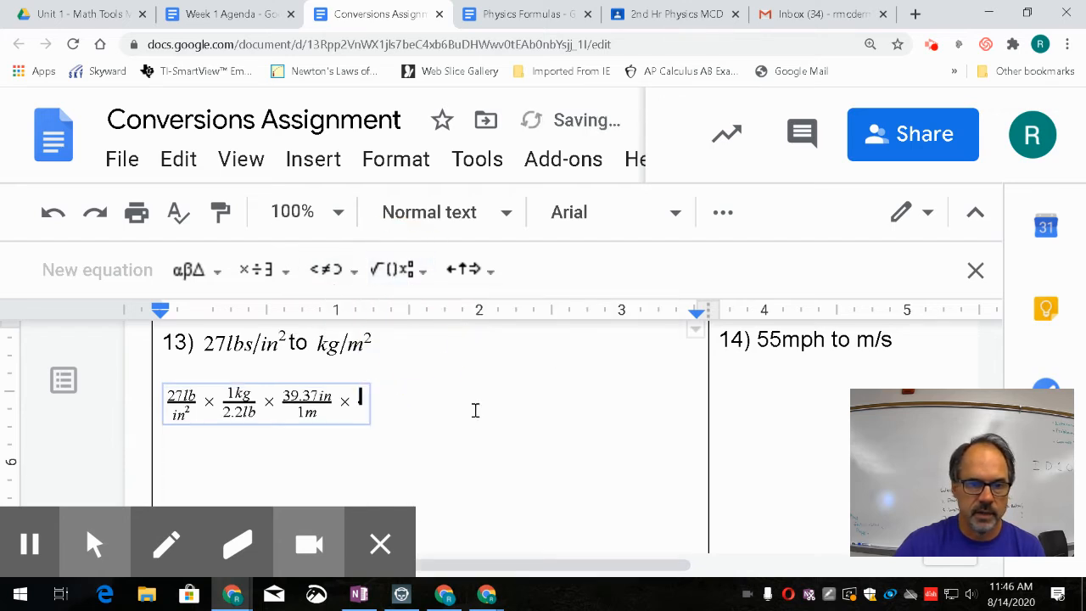
pyautogui.write('39.37')
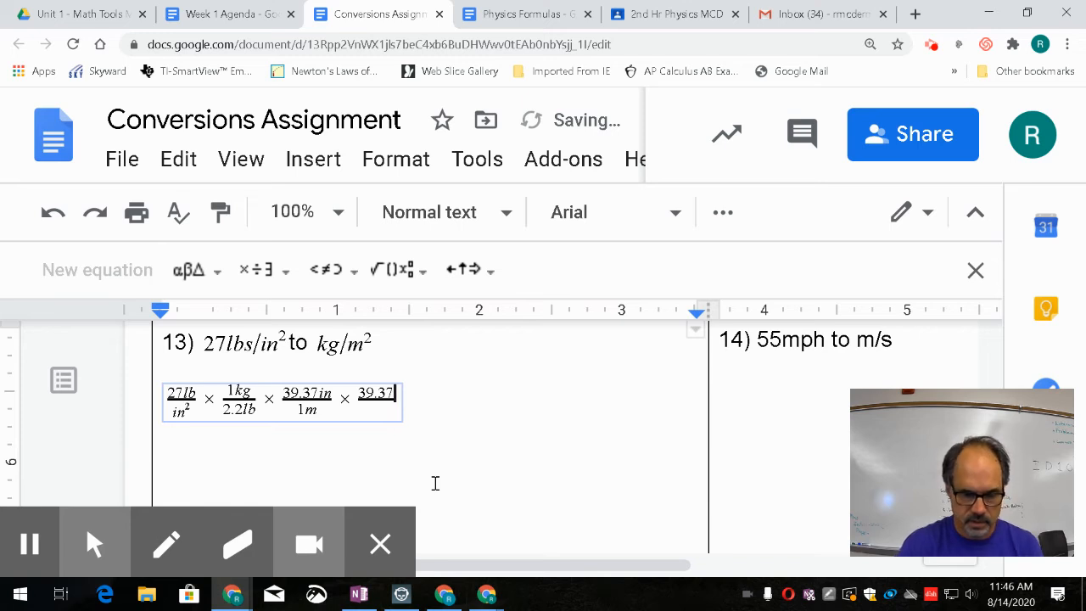
pyautogui.write('in')
pyautogui.press('Return')
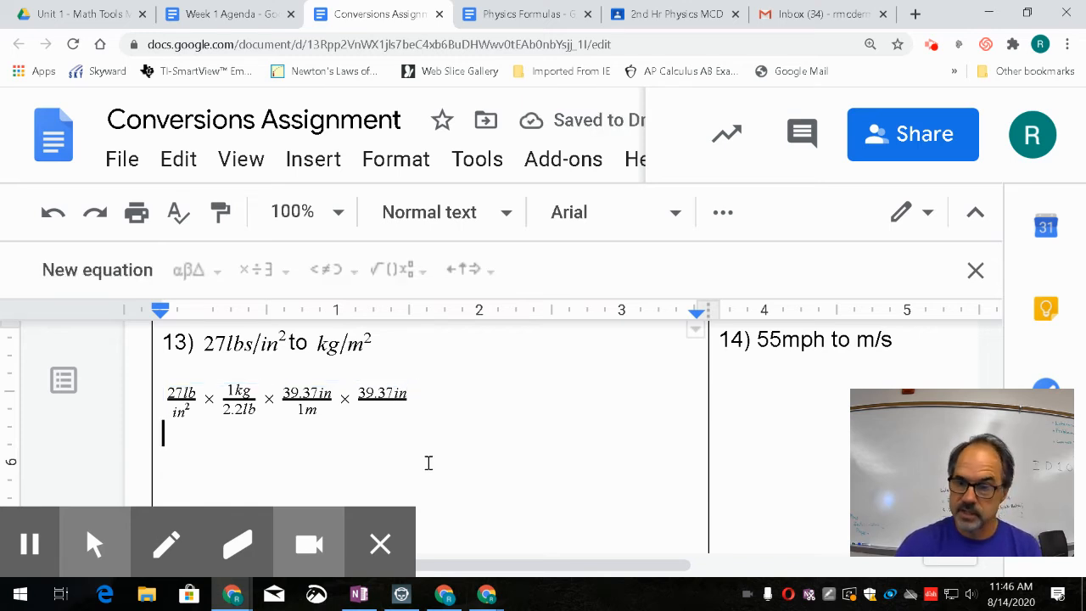
pyautogui.click(400, 395)
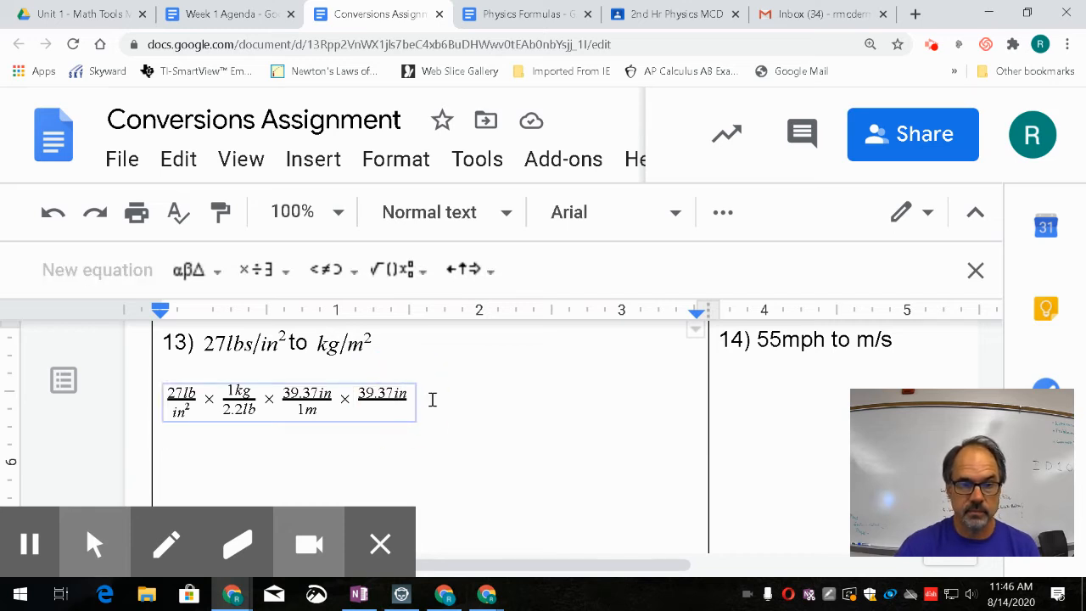
pyautogui.press('Right')
pyautogui.press('Right')
pyautogui.press('Right')
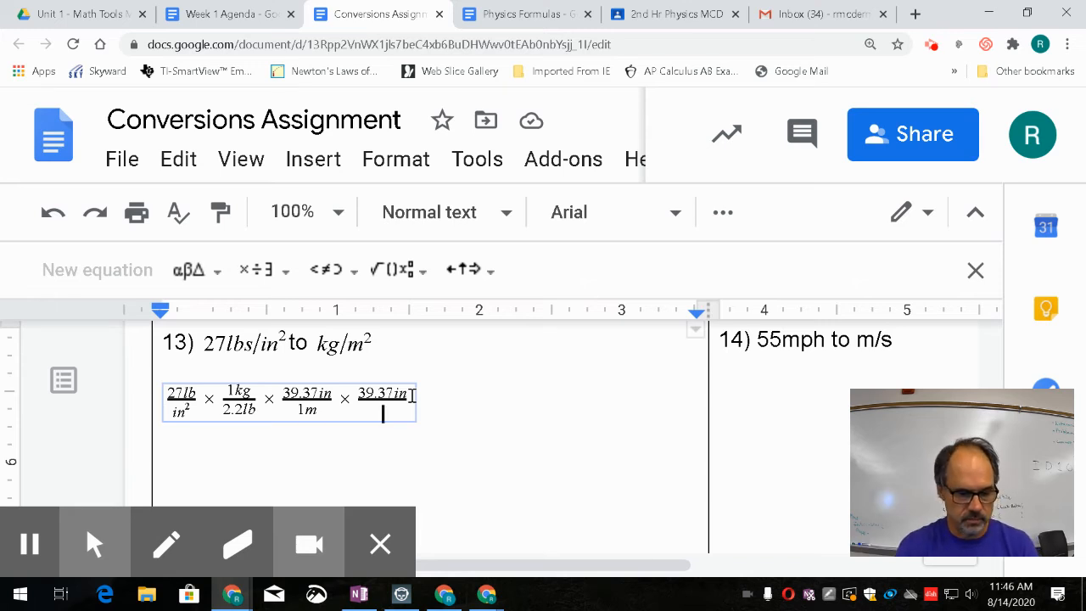
pyautogui.write('1m')
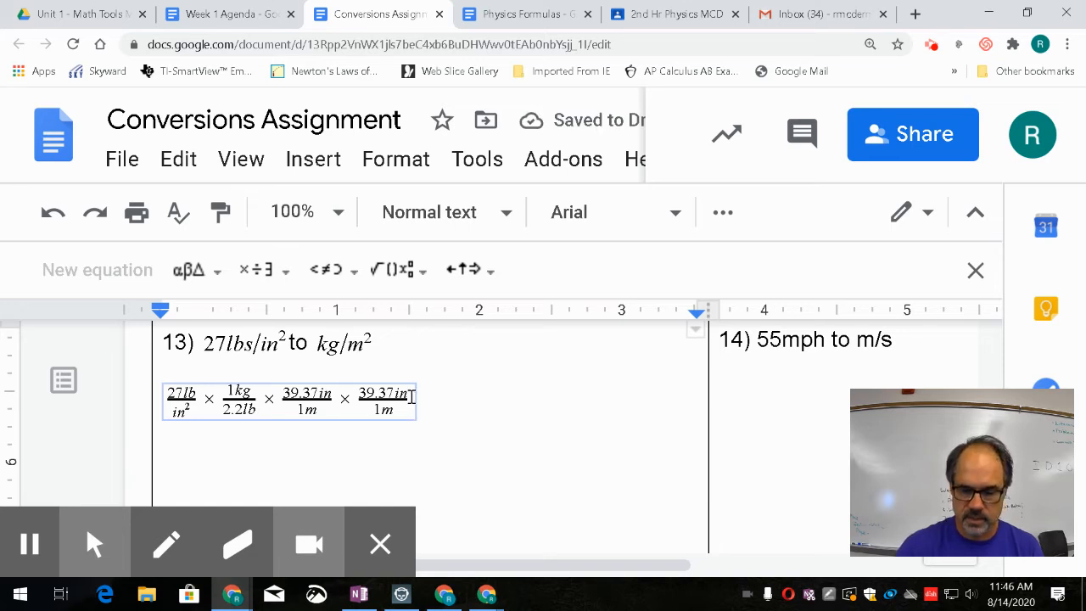
# - Complete the problem 13 equation with the result = 19022.69kg/m, giving the m a superscript 2
pyautogui.write('=')
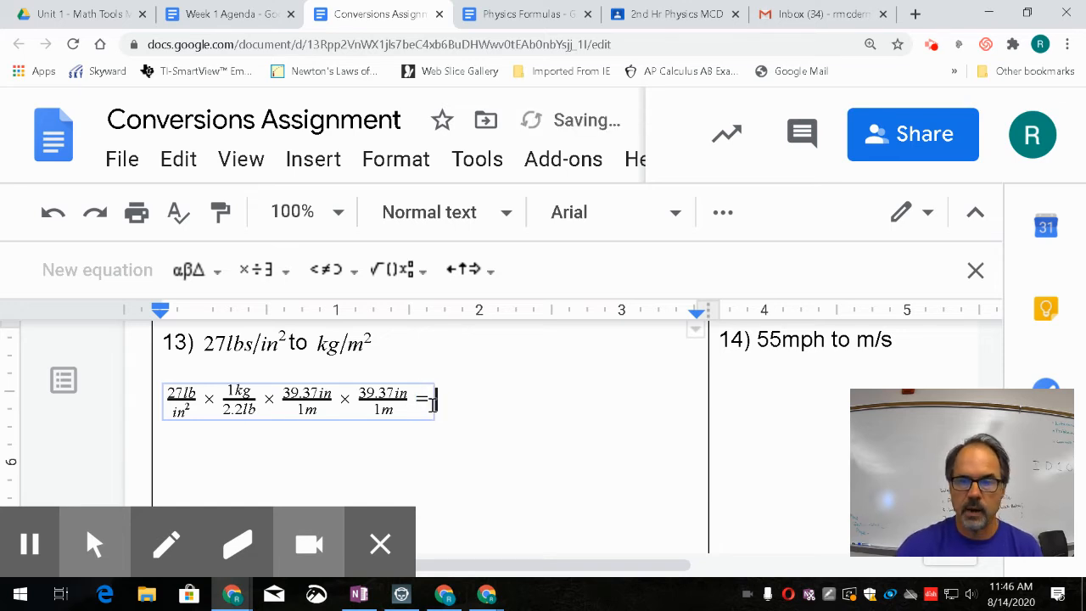
pyautogui.moveTo(38, 543)
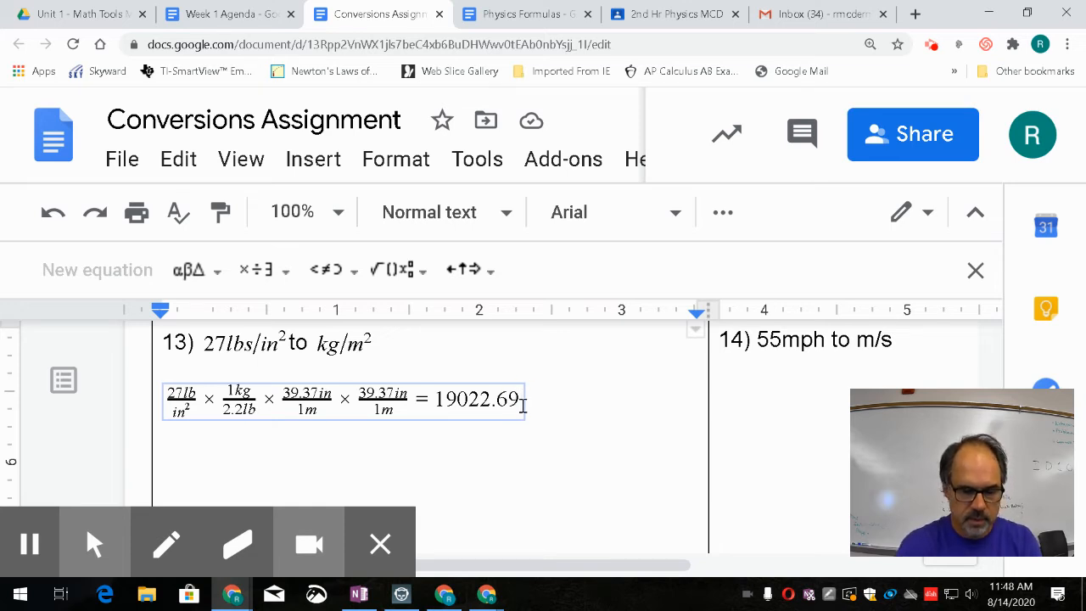
pyautogui.write('kg/')
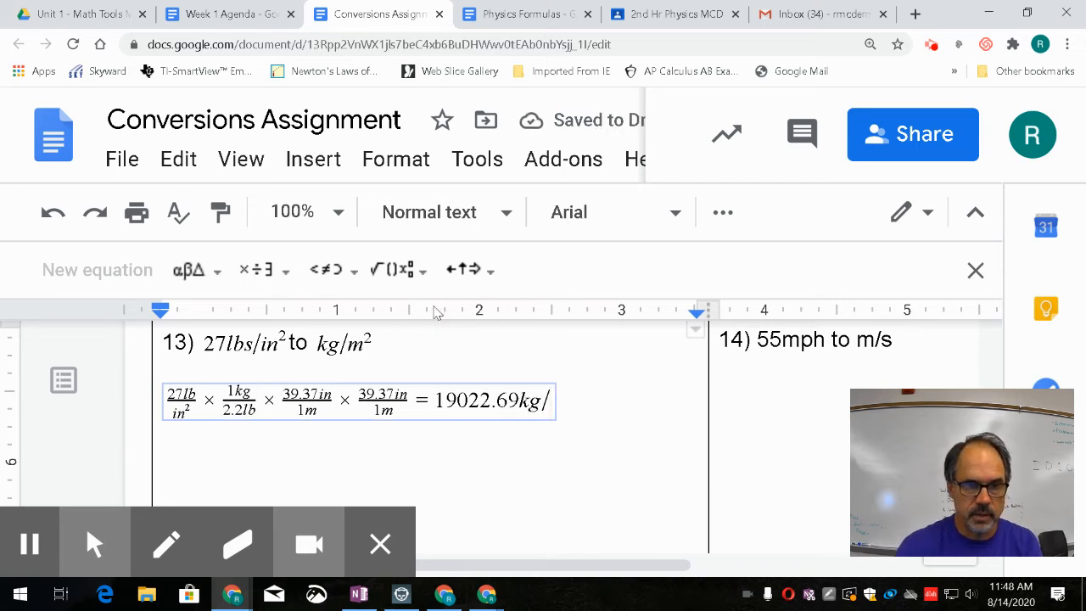
pyautogui.click(404, 271)
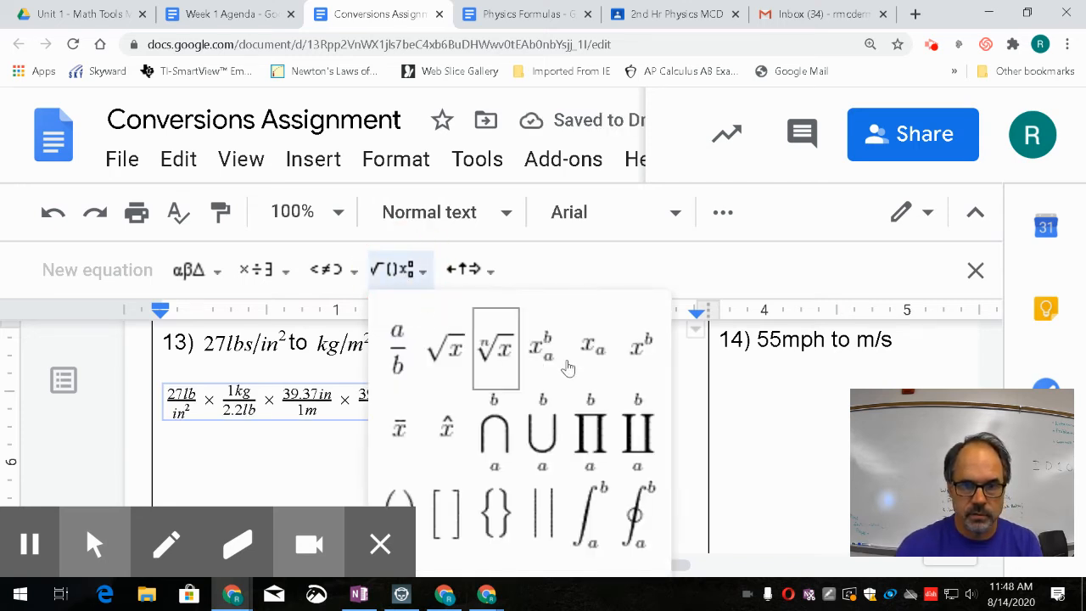
pyautogui.click(640, 344)
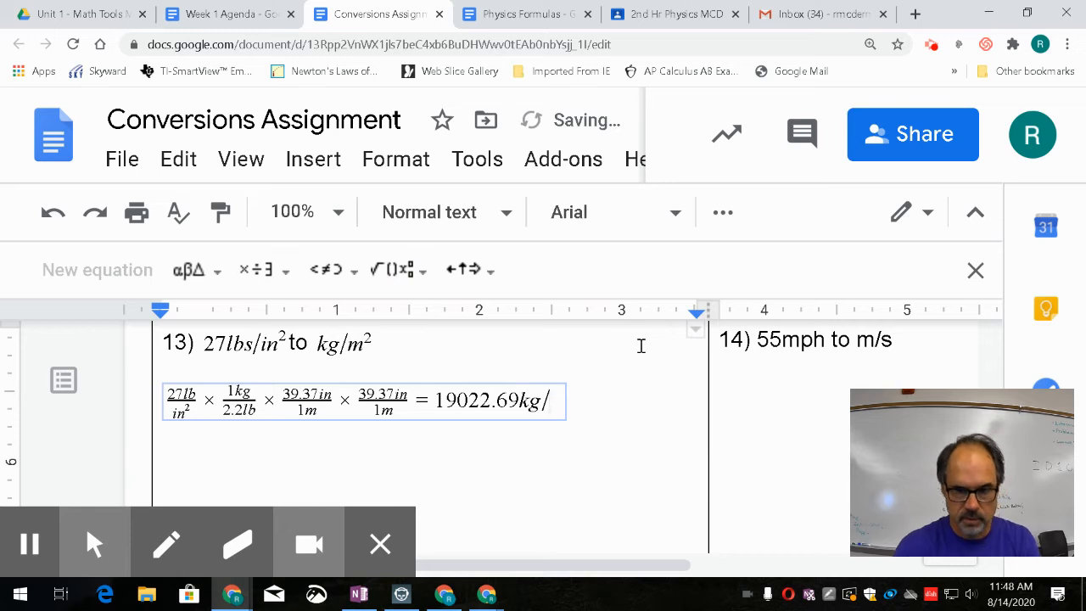
pyautogui.write('m')
pyautogui.write('^2')
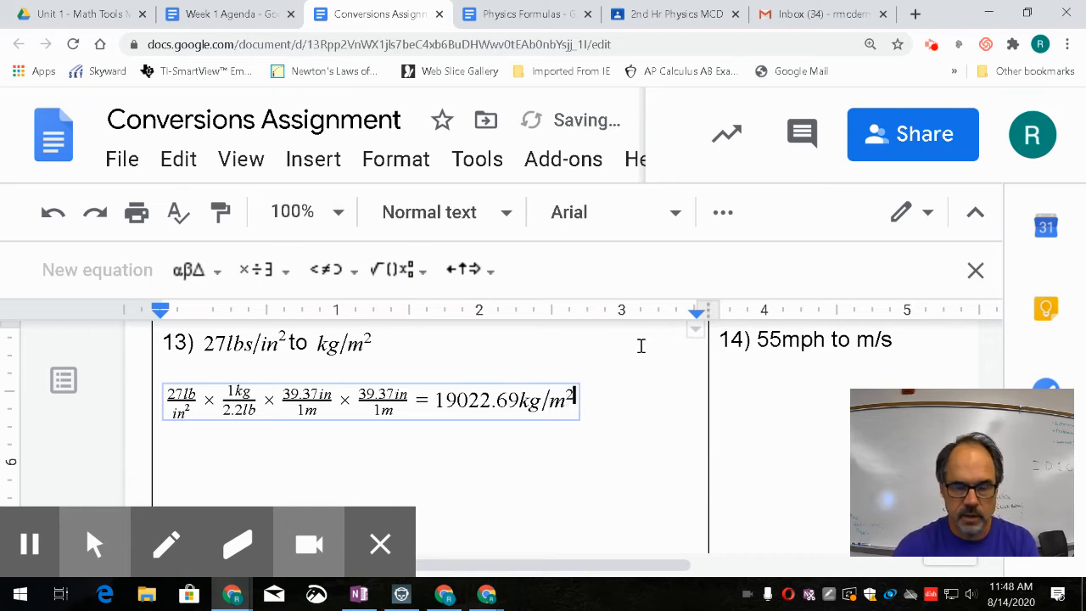
pyautogui.click(606, 467)
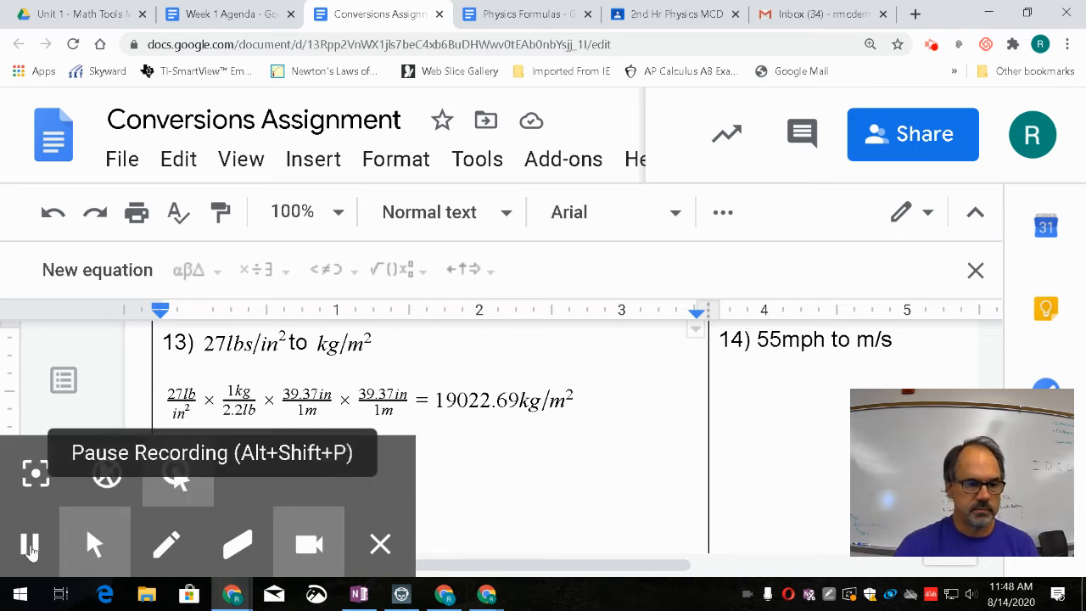
# - Start a new equation under problem 14 with a fraction of 55miles over hr
pyautogui.press('Tab')
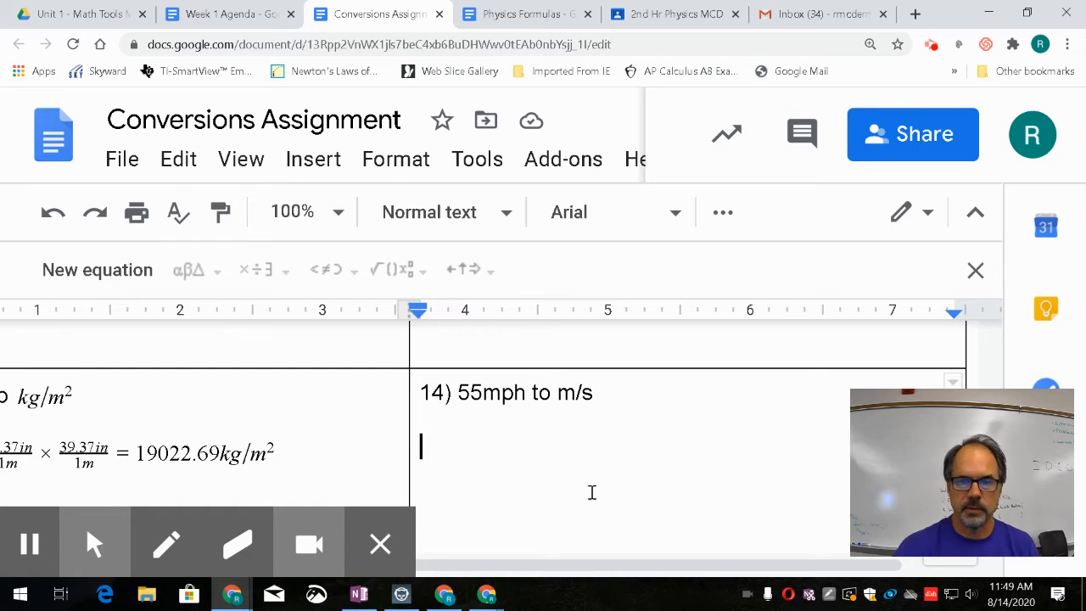
pyautogui.scroll(-1, 592, 492)
pyautogui.scroll(1, 592, 492)
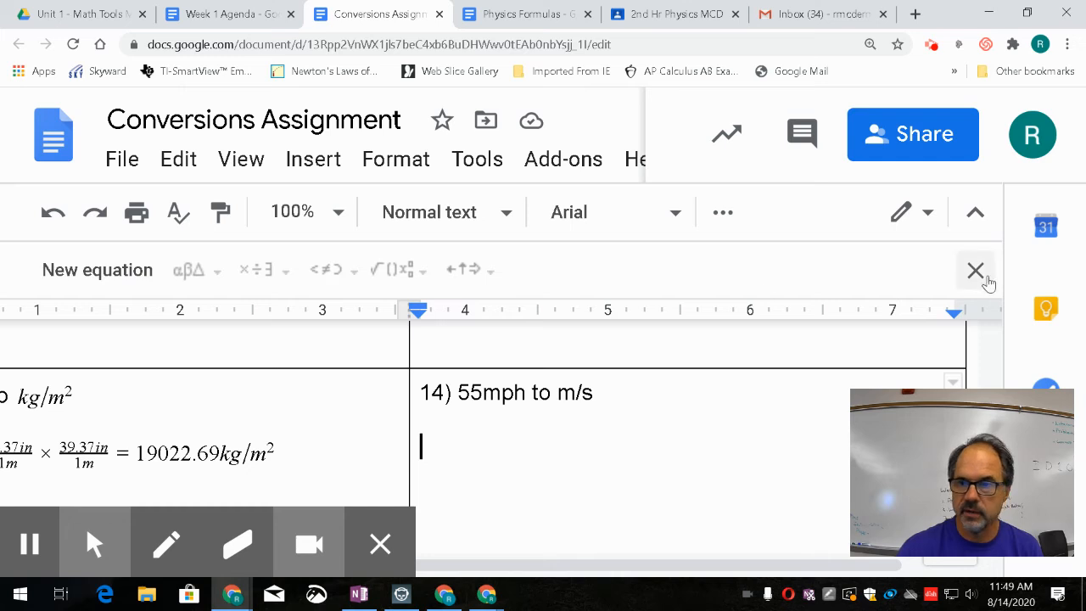
pyautogui.click(88, 273)
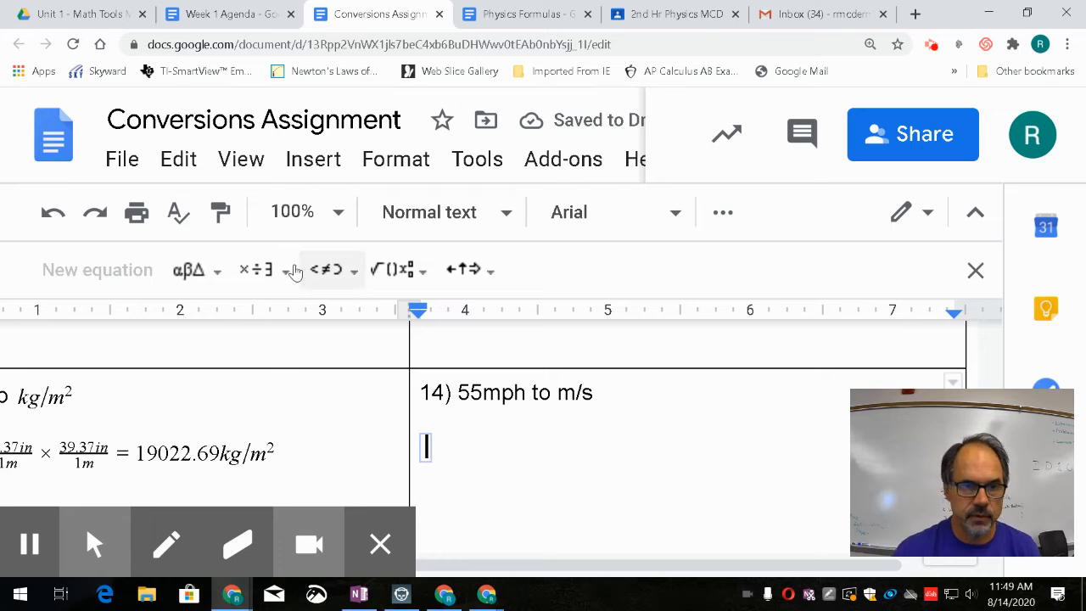
pyautogui.click(402, 269)
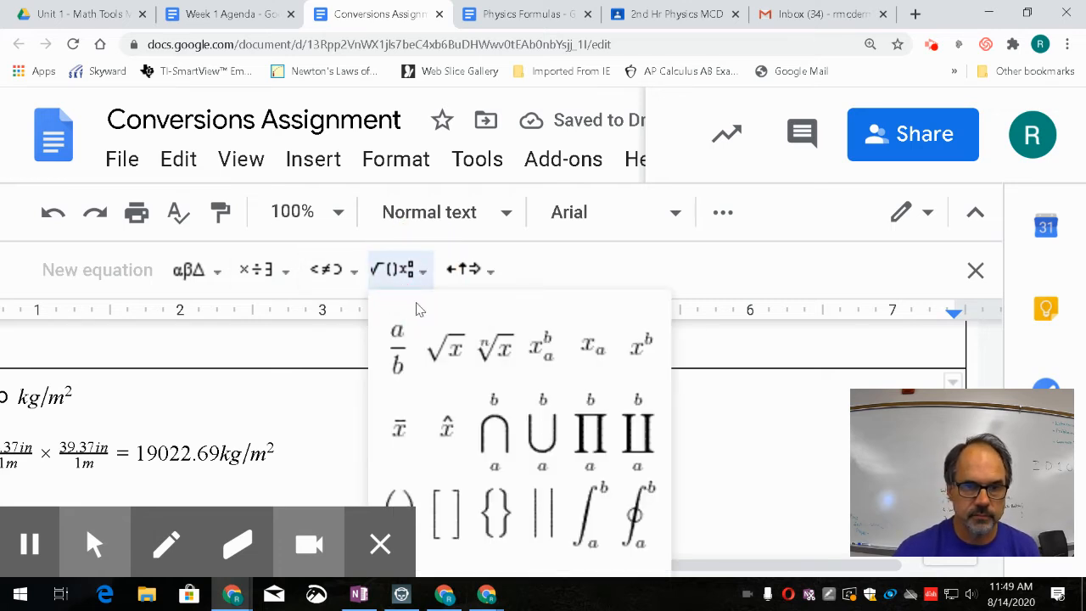
pyautogui.click(395, 350)
pyautogui.write('5')
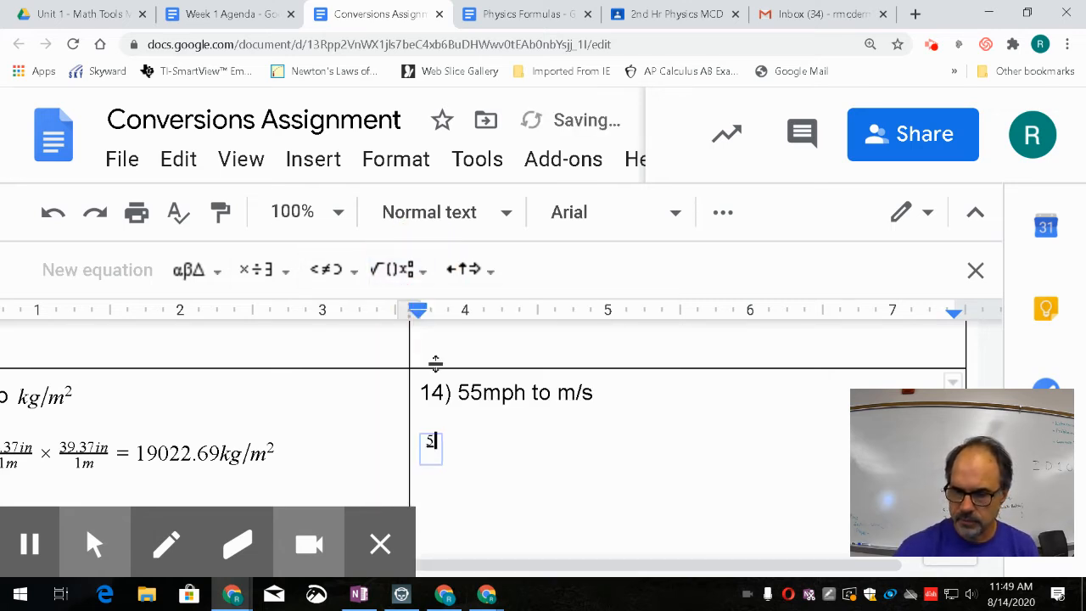
pyautogui.write('5miles')
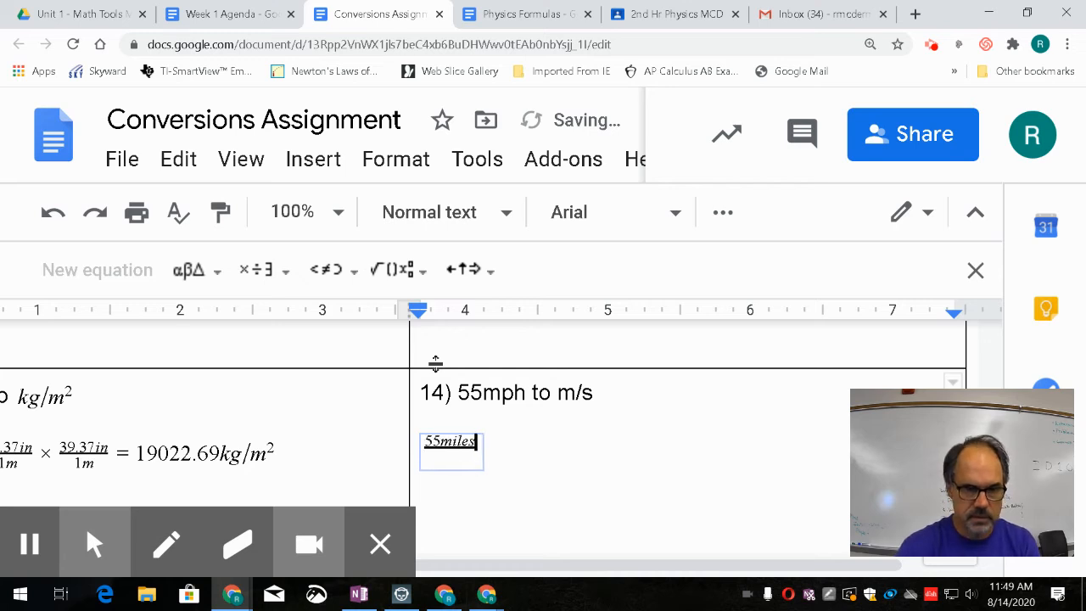
pyautogui.press('Down')
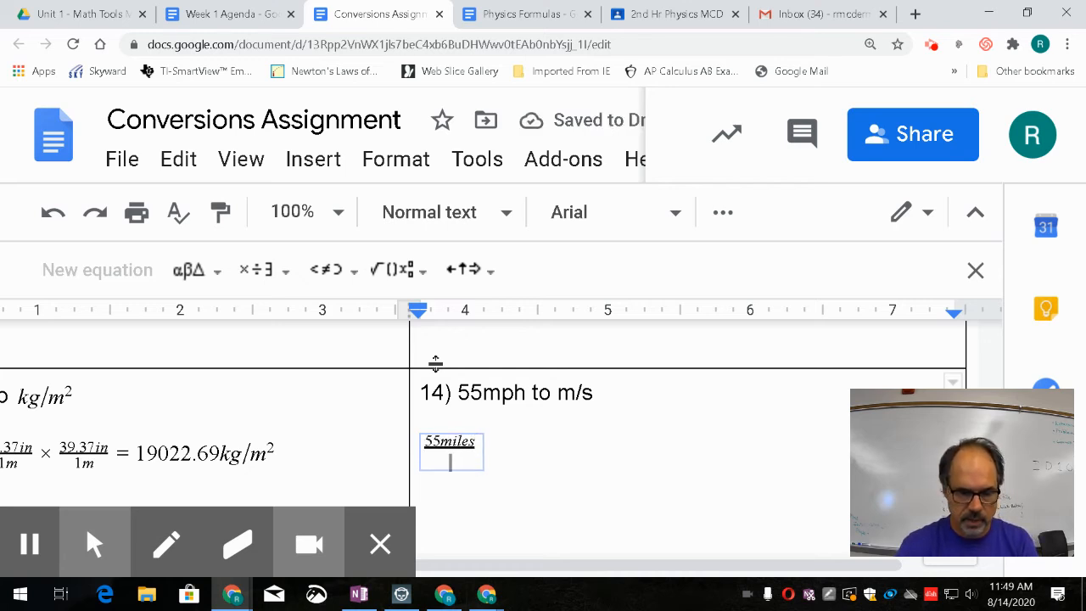
pyautogui.write('hr')
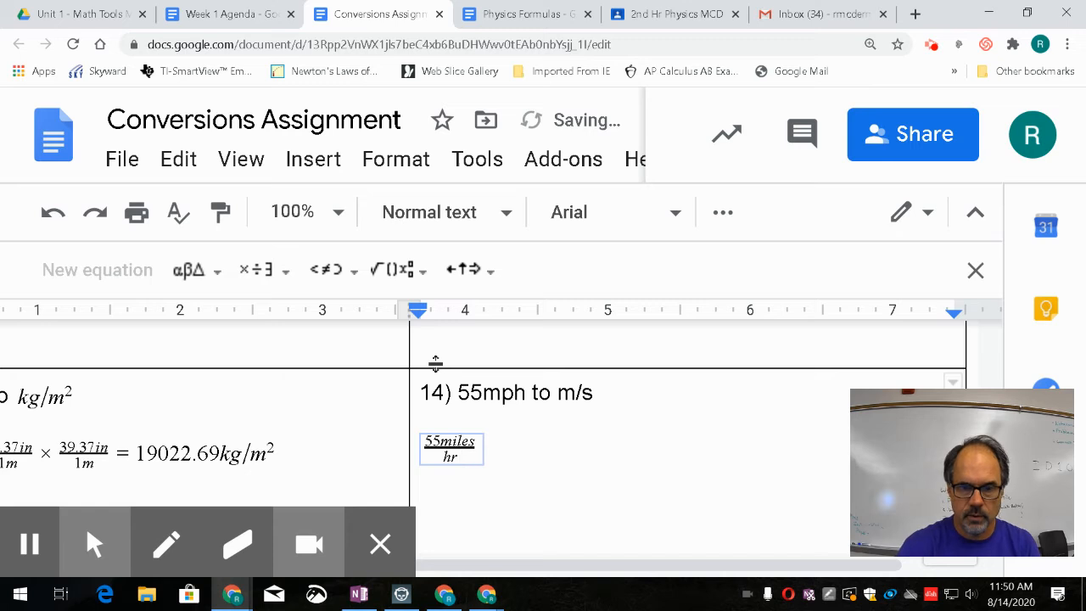
# - Append a multiplication sign and a second fraction of 1610m over 1mile to the problem 14 equation
pyautogui.click(264, 270)
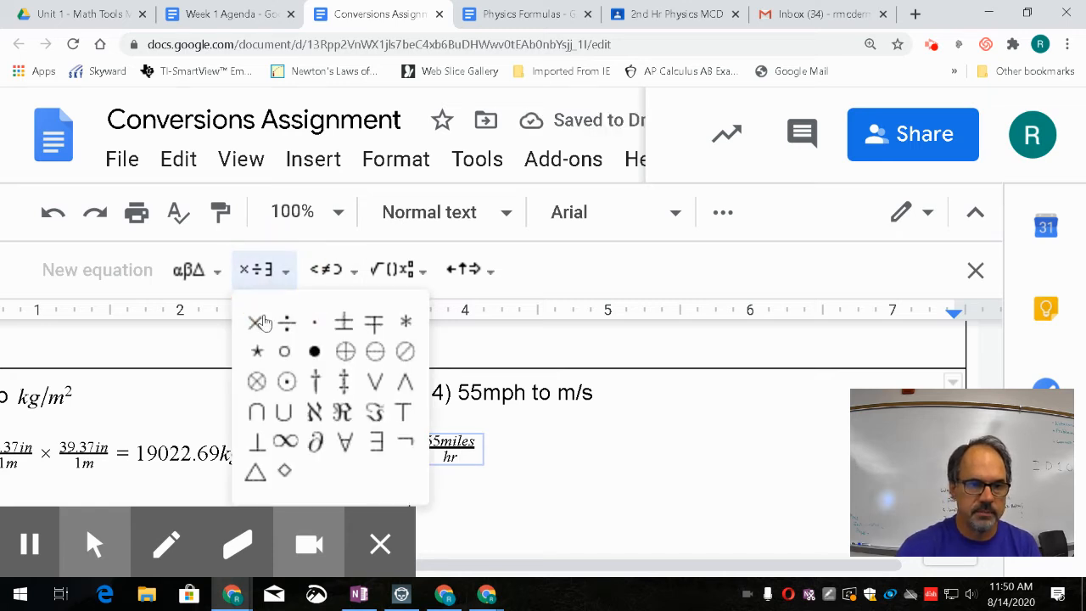
pyautogui.click(255, 322)
pyautogui.click(397, 269)
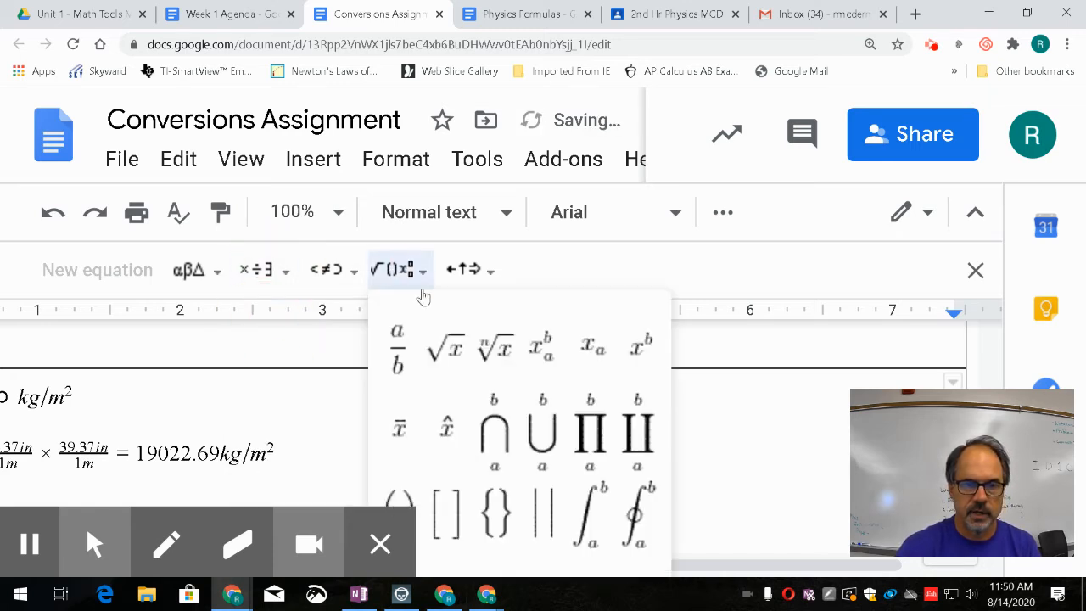
pyautogui.click(398, 349)
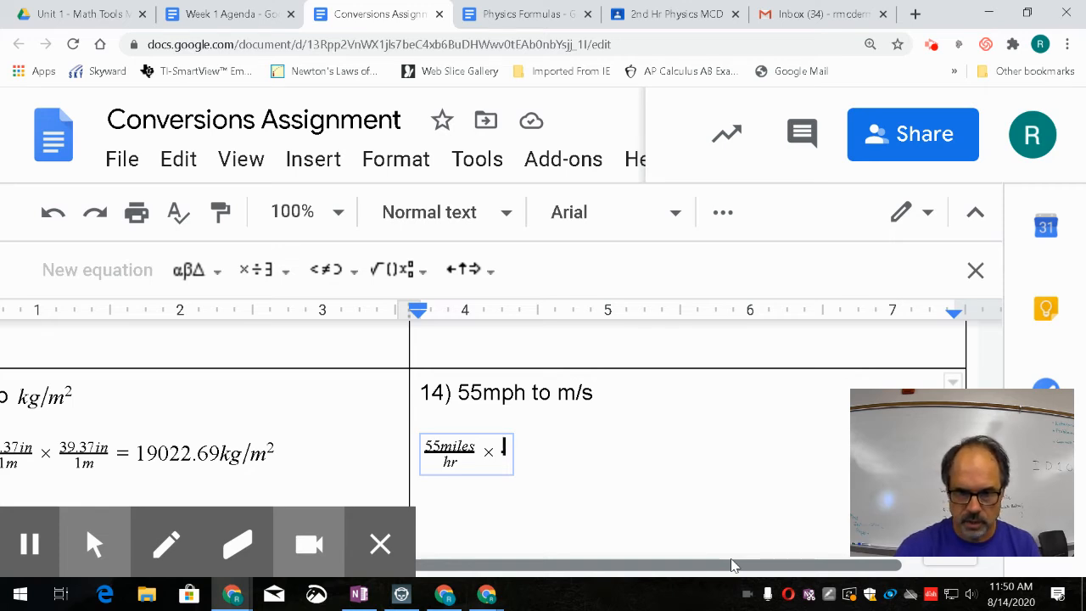
pyautogui.write('161')
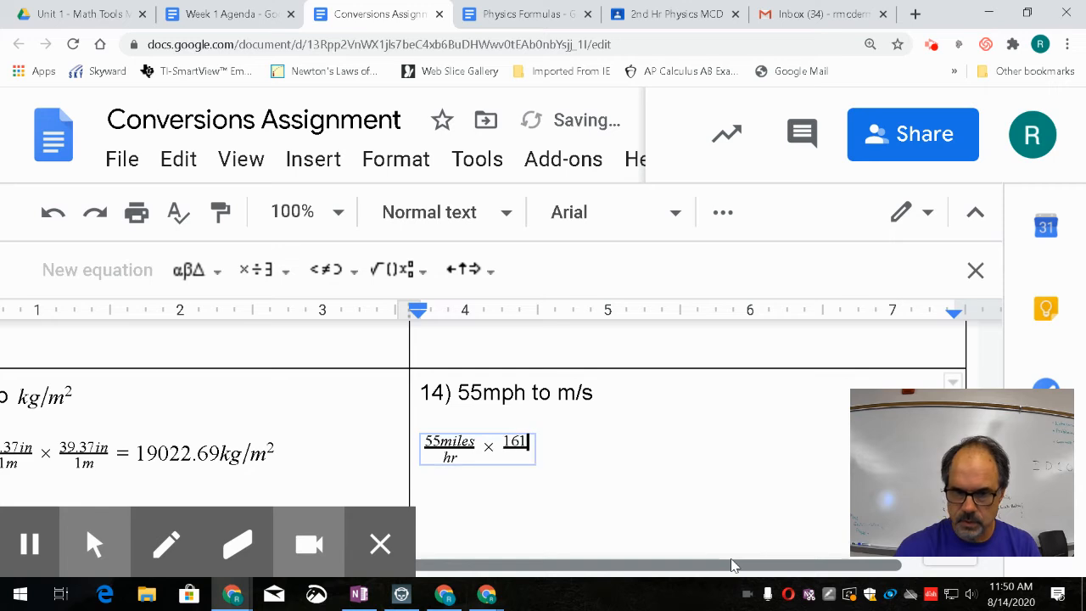
pyautogui.write('0m')
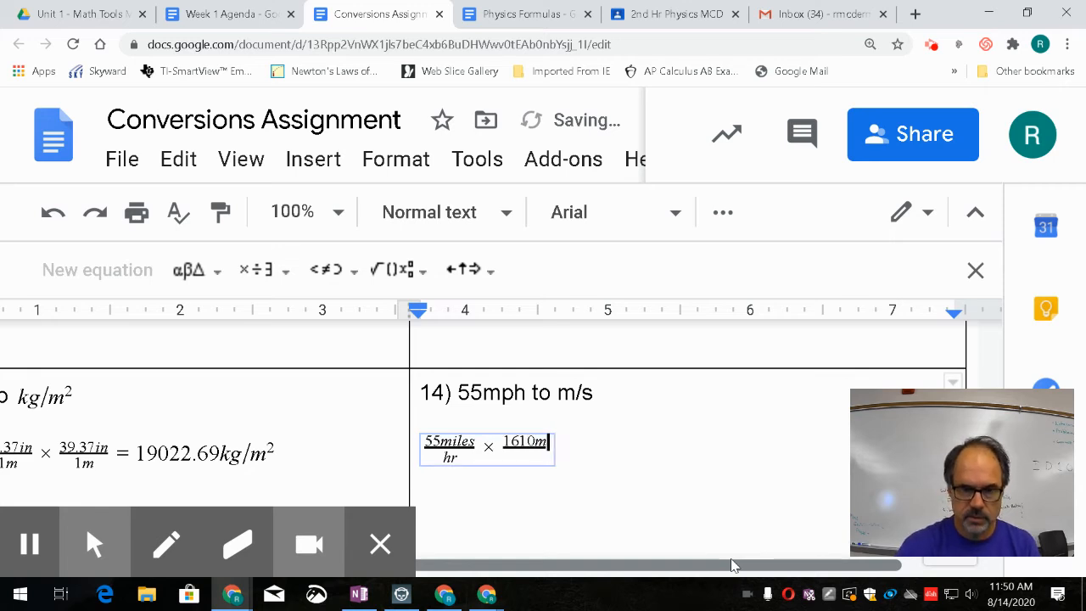
pyautogui.press('Down')
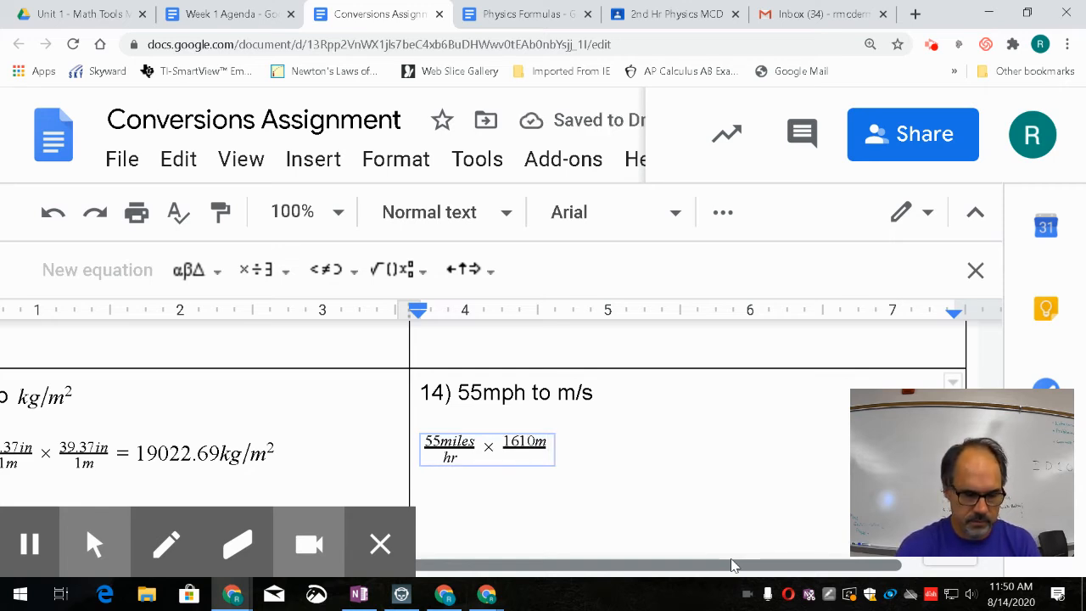
pyautogui.write('1mile')
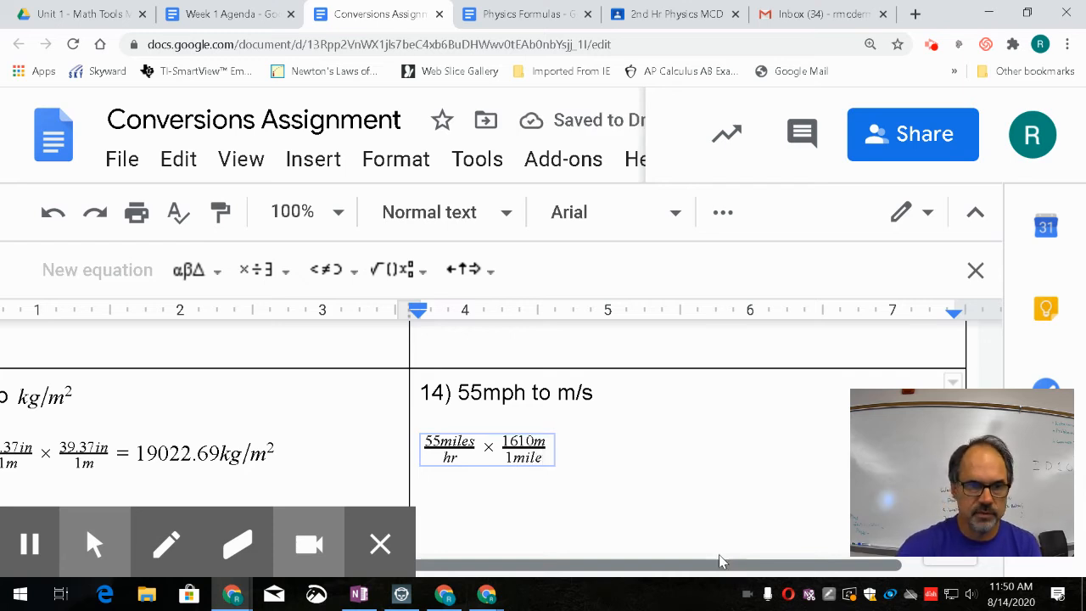
# - Append a multiplication sign and a third fraction of 1hr over 3600s to the problem 14 equation
pyautogui.click(255, 269)
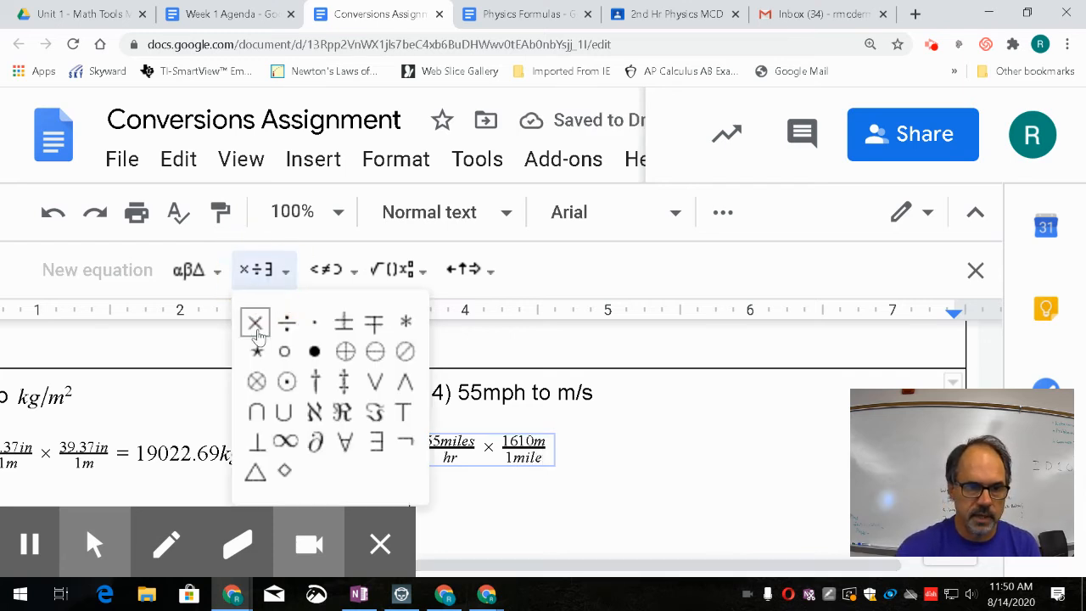
pyautogui.click(252, 319)
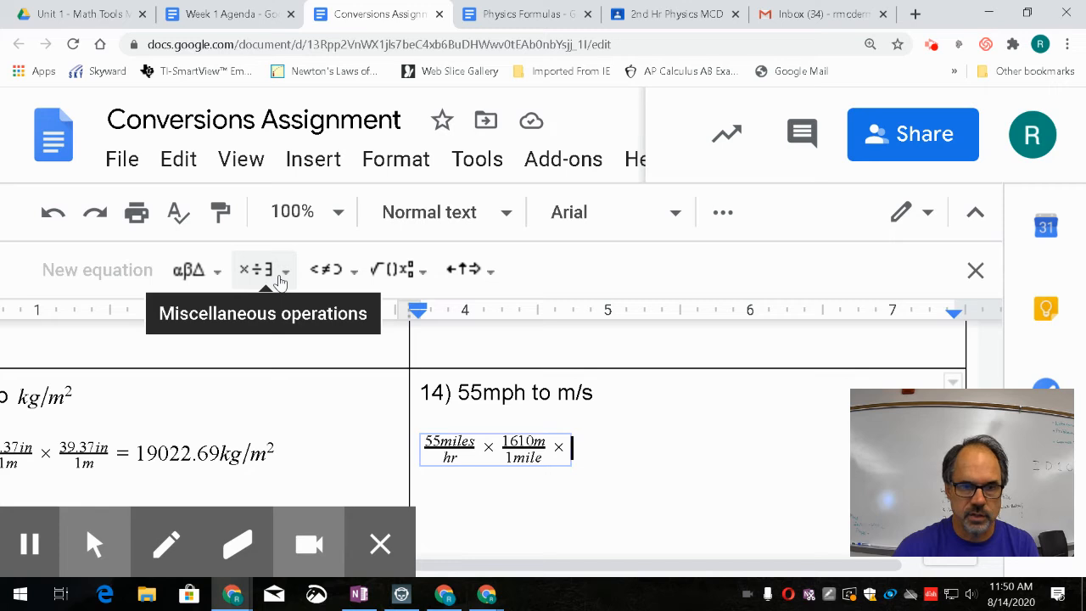
pyautogui.click(396, 269)
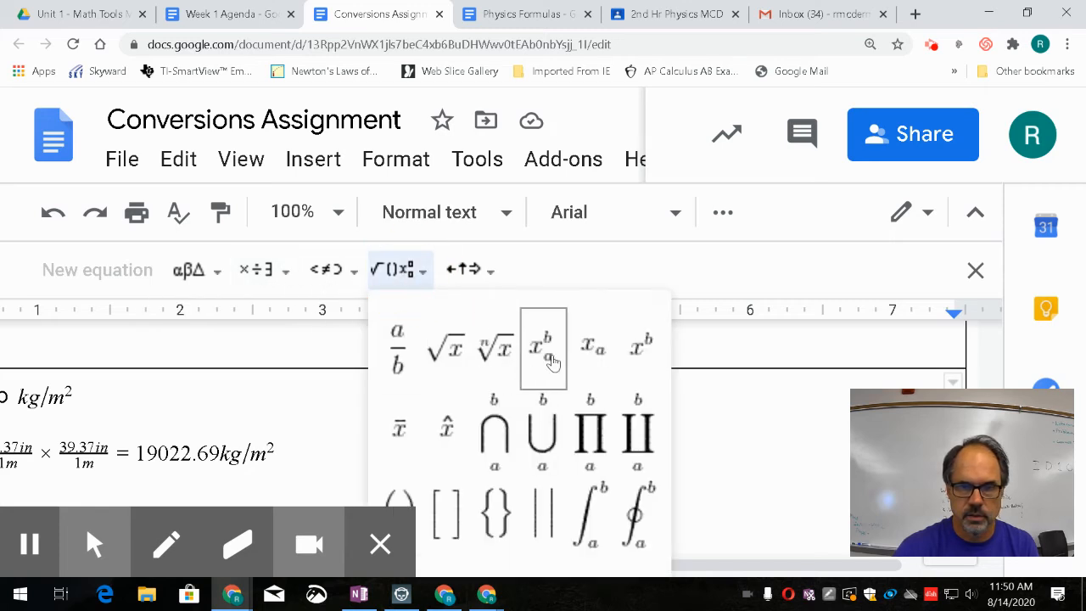
pyautogui.click(396, 347)
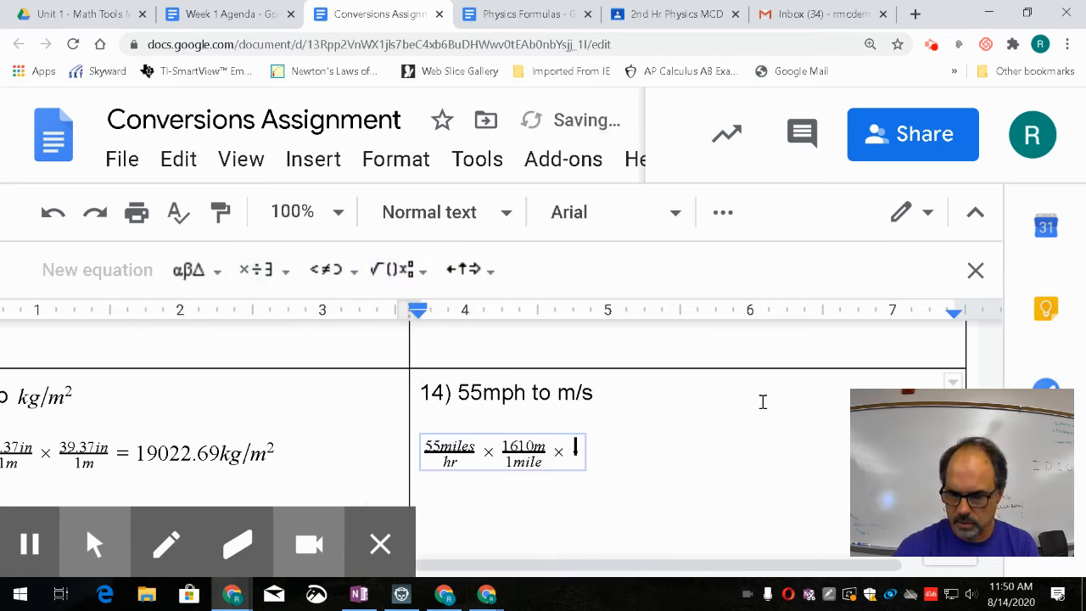
pyautogui.write('1')
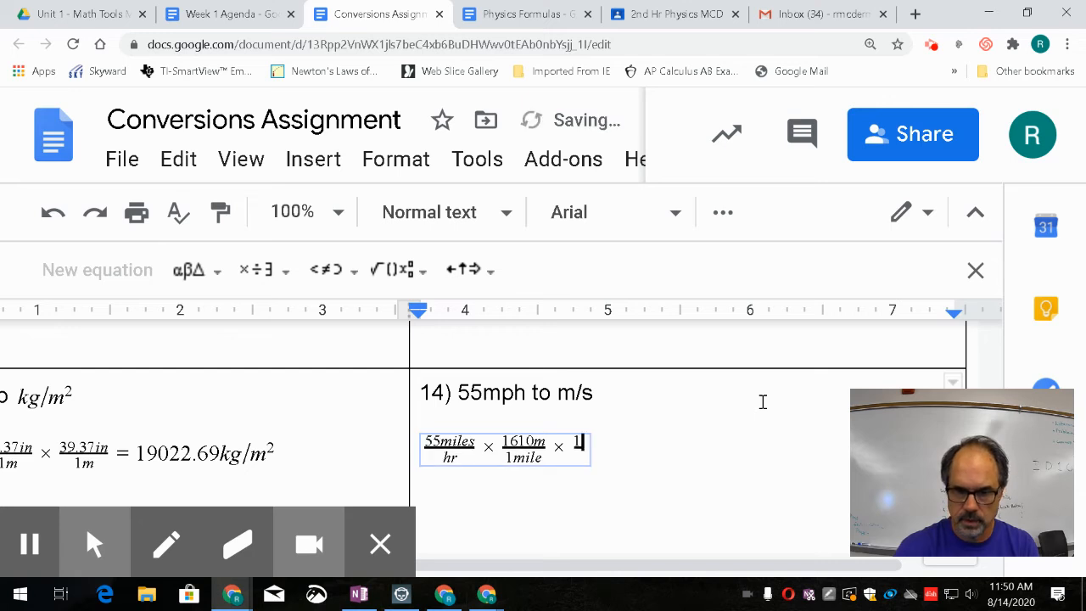
pyautogui.write('hr')
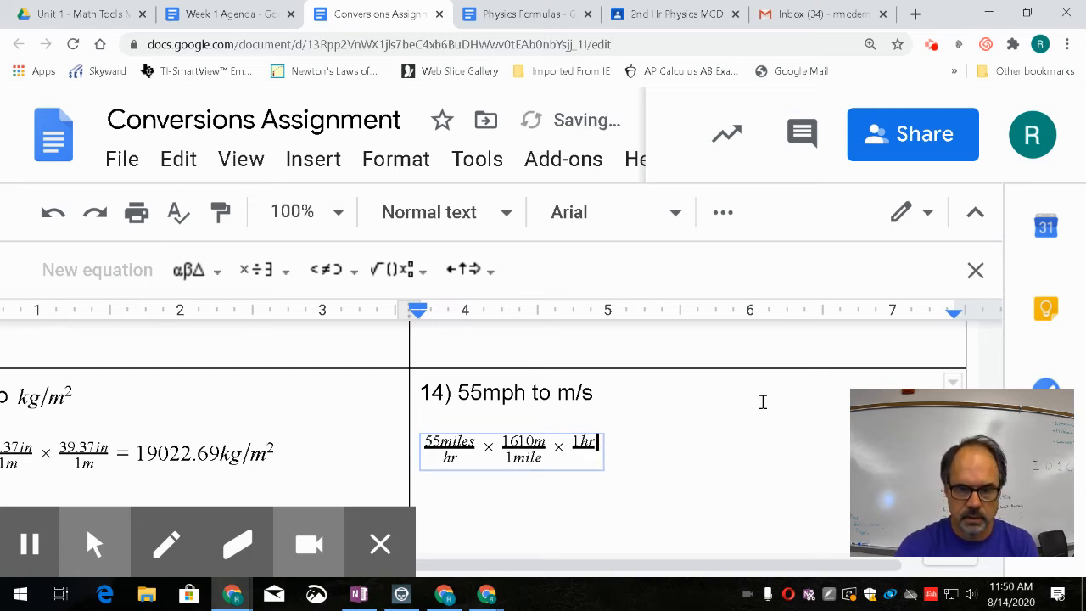
pyautogui.press('Down')
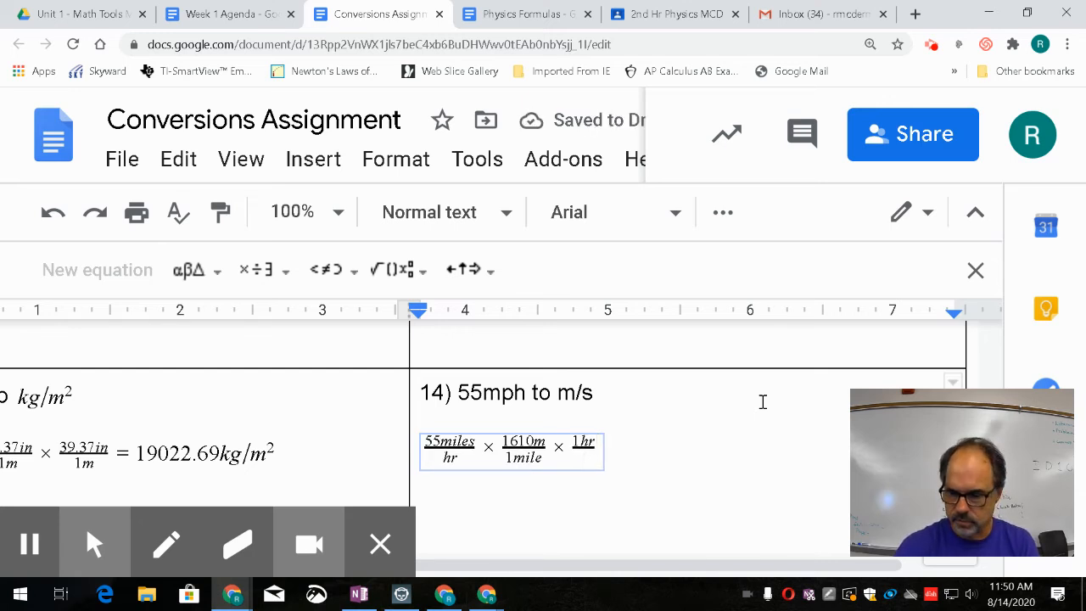
pyautogui.write('3600s')
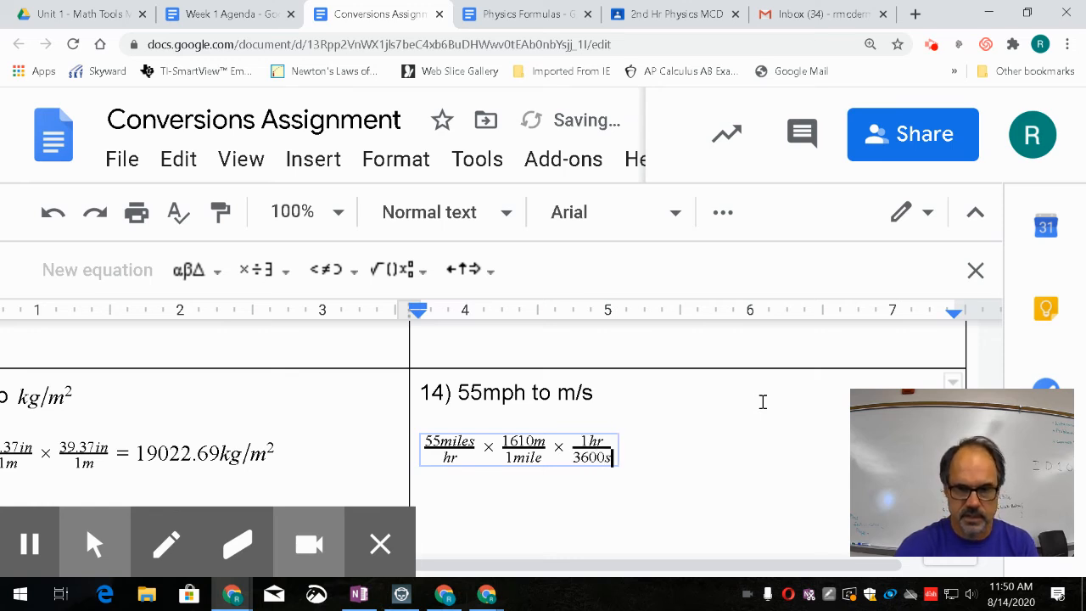
# - Complete the problem 14 equation with the result = 24.6m/s
pyautogui.press('Right')
pyautogui.write('=')
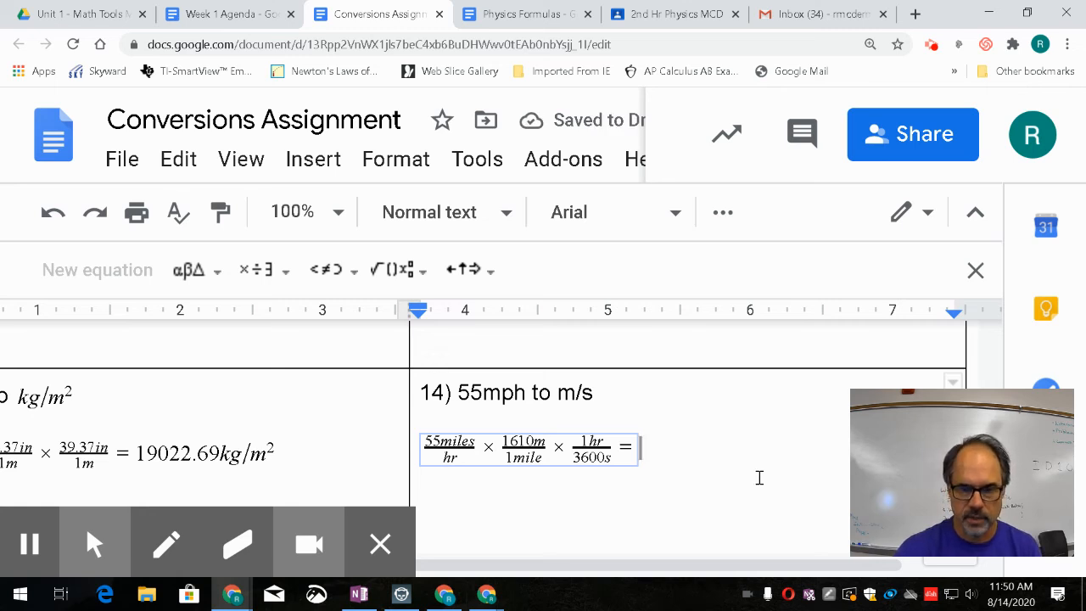
pyautogui.moveTo(27, 540)
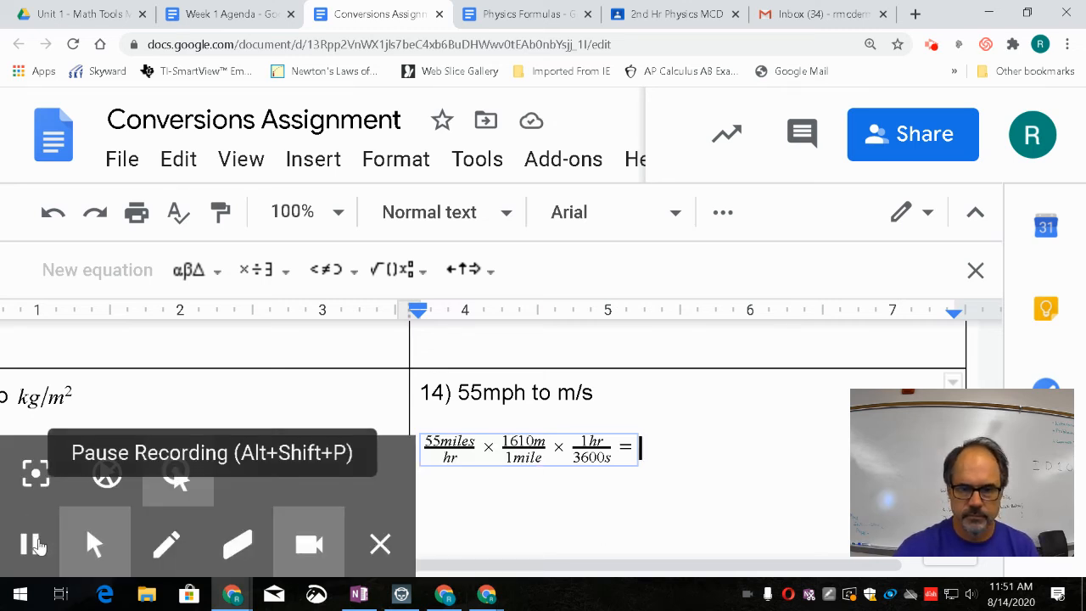
pyautogui.click(635, 450)
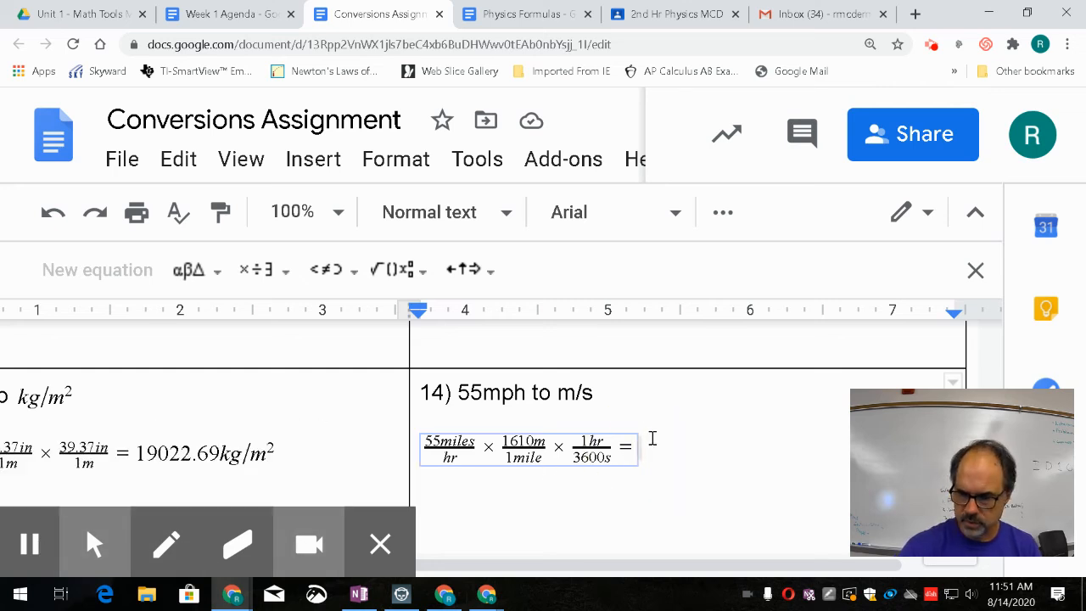
pyautogui.write('24.6')
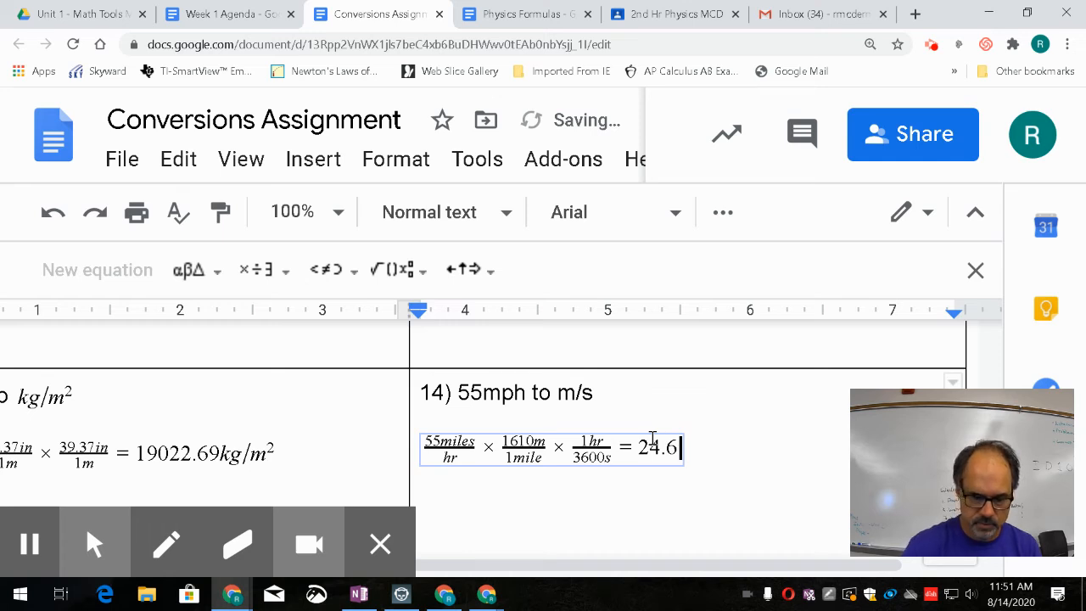
pyautogui.write('m/s')
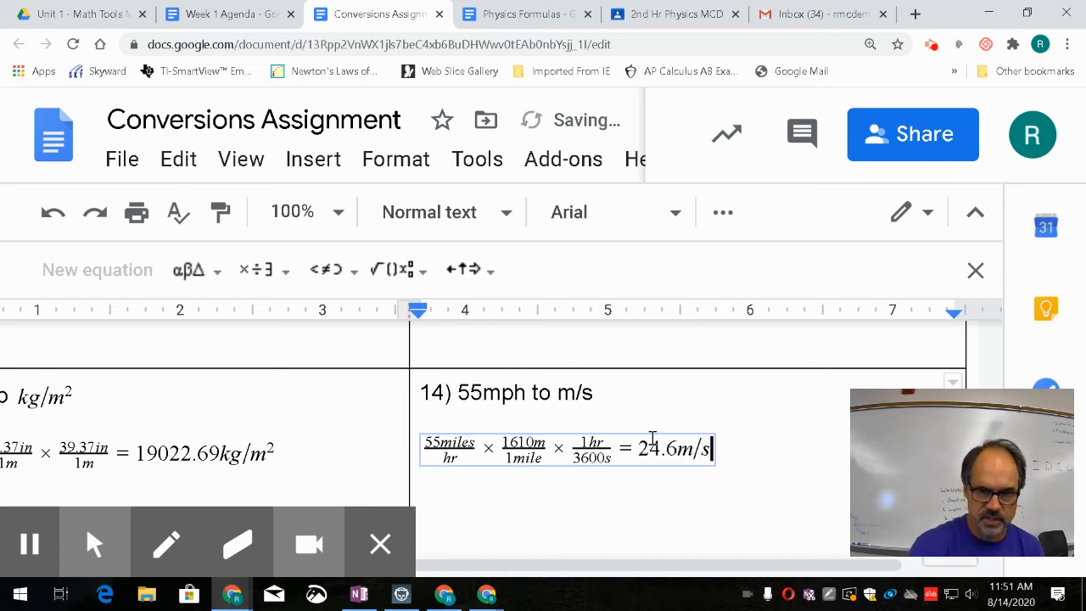
pyautogui.click(787, 493)
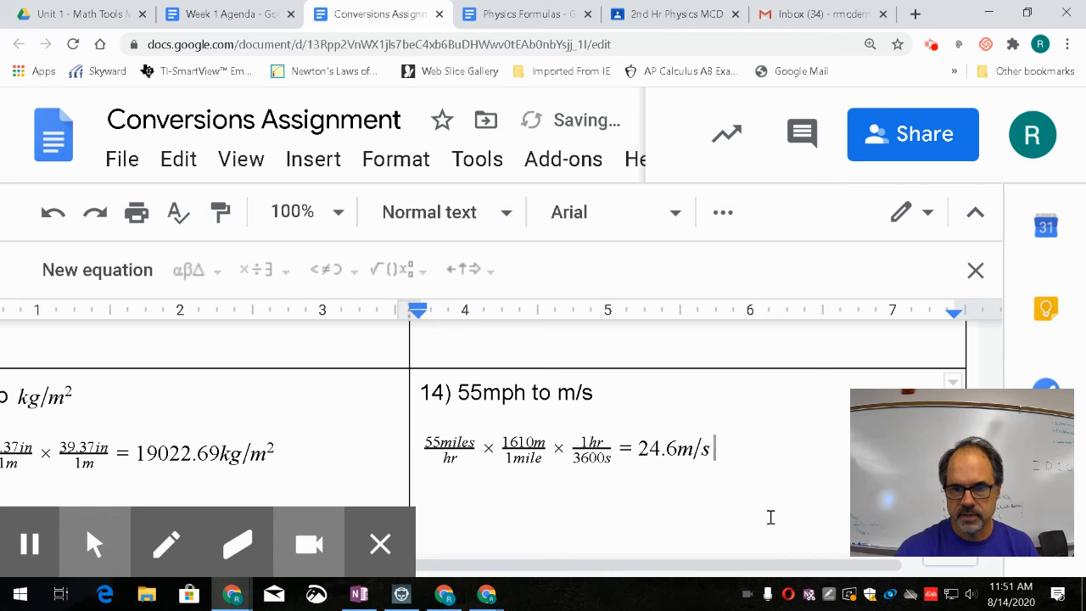
# - In the problem 15 equation, multiply 8ft over 1 by a fraction of 12in over 1ft
pyautogui.scroll(-5, 756, 507)
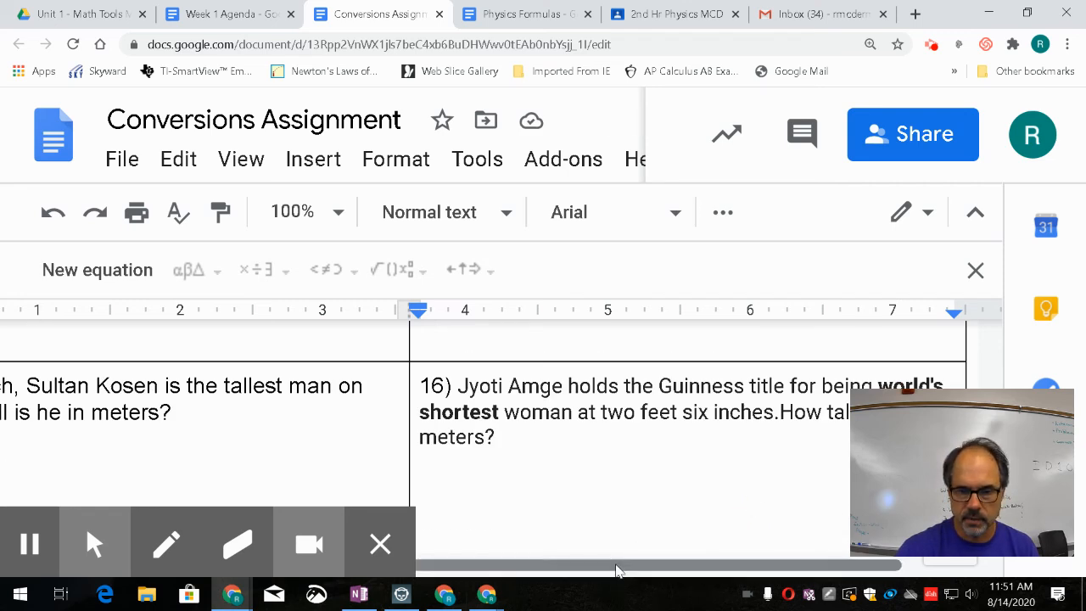
pyautogui.moveTo(617, 565); pyautogui.dragTo(488, 581)
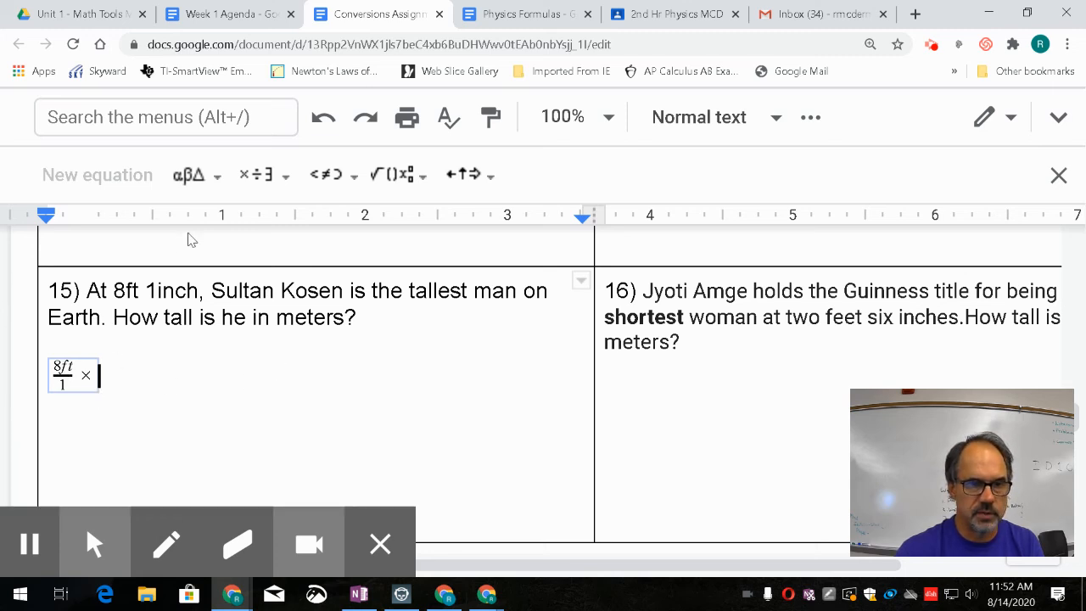
pyautogui.click(384, 178)
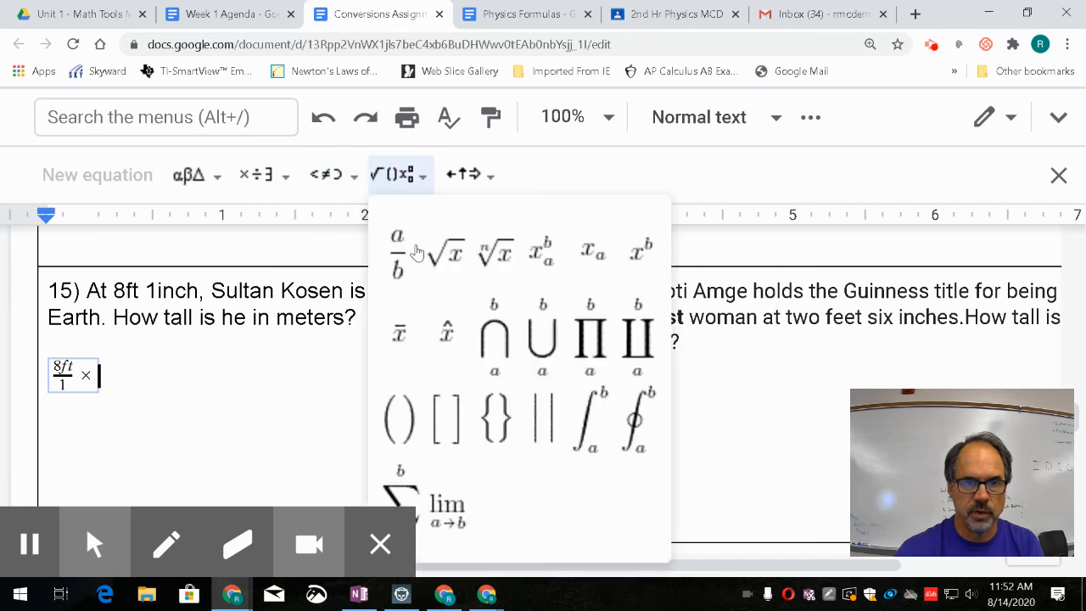
pyautogui.click(398, 268)
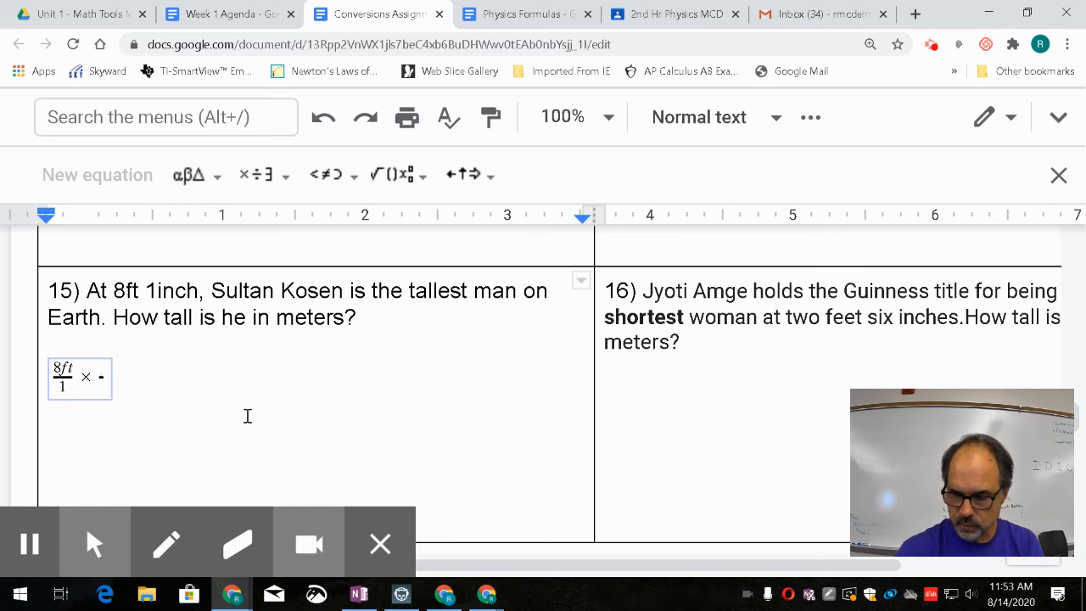
pyautogui.write('12in')
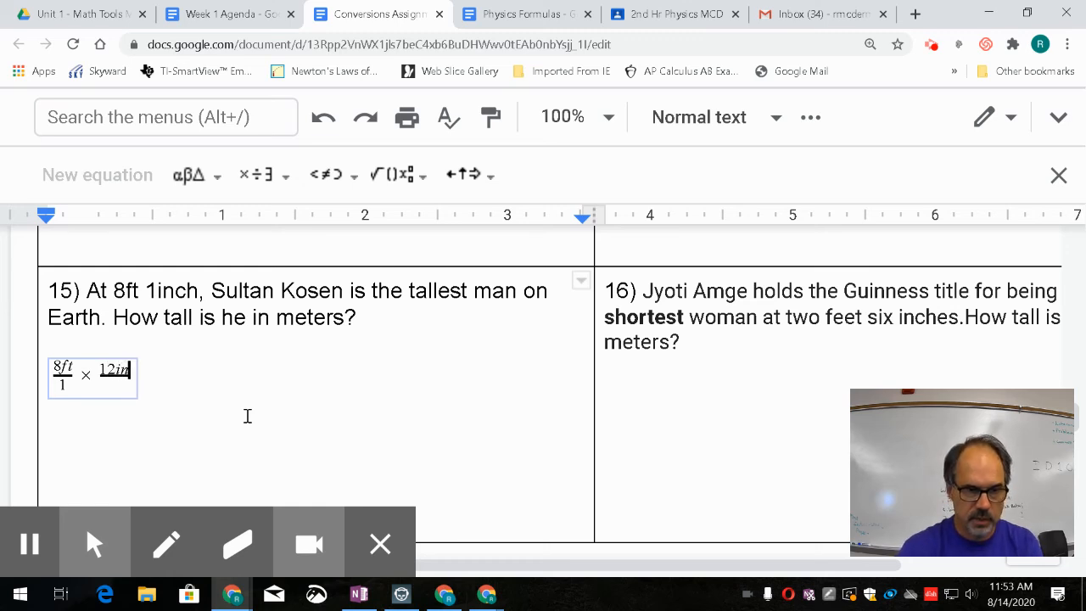
pyautogui.press('Down')
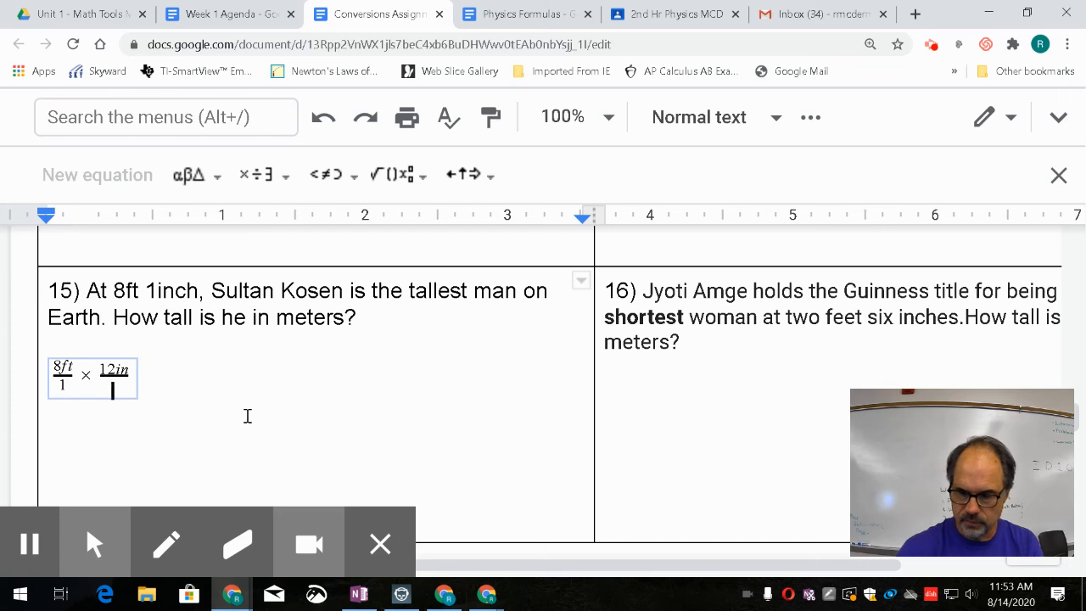
pyautogui.write('1')
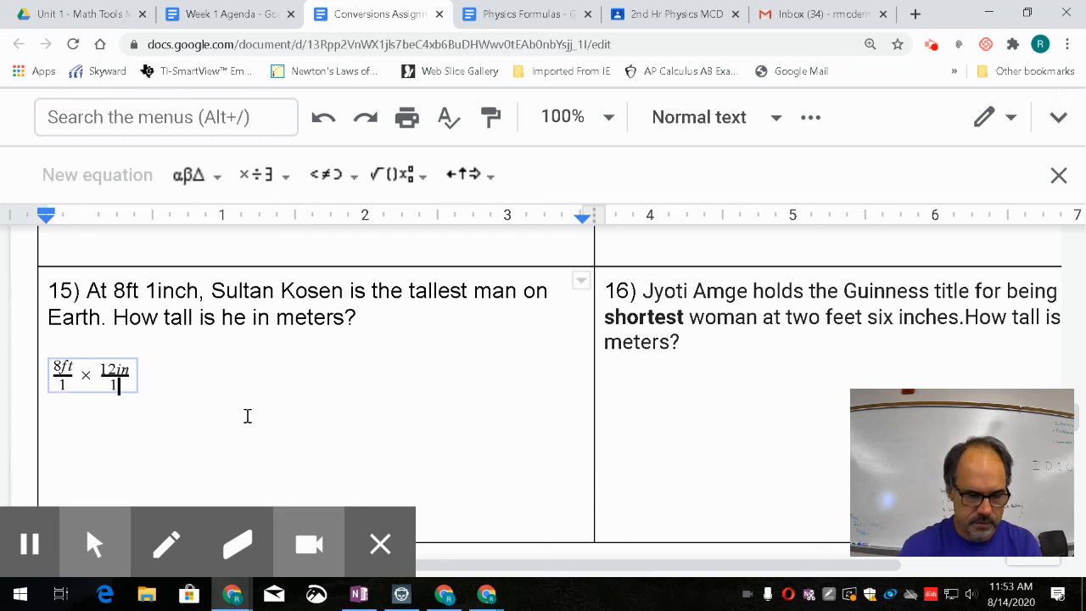
pyautogui.write('ft')
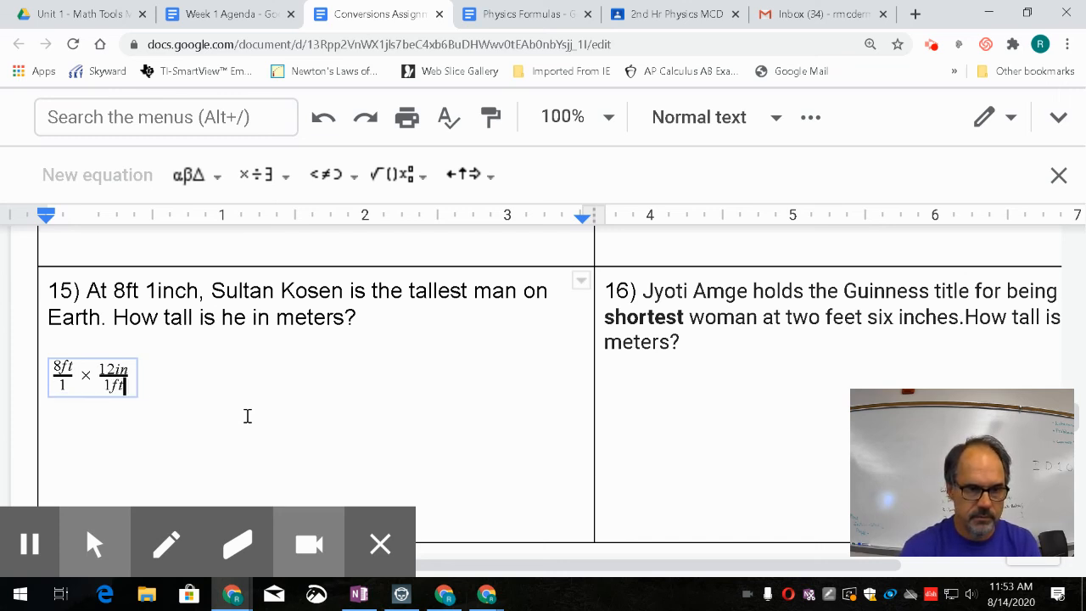
# - Complete the first problem 15 equation with the result = 96in
pyautogui.press('Right')
pyautogui.write('= ')
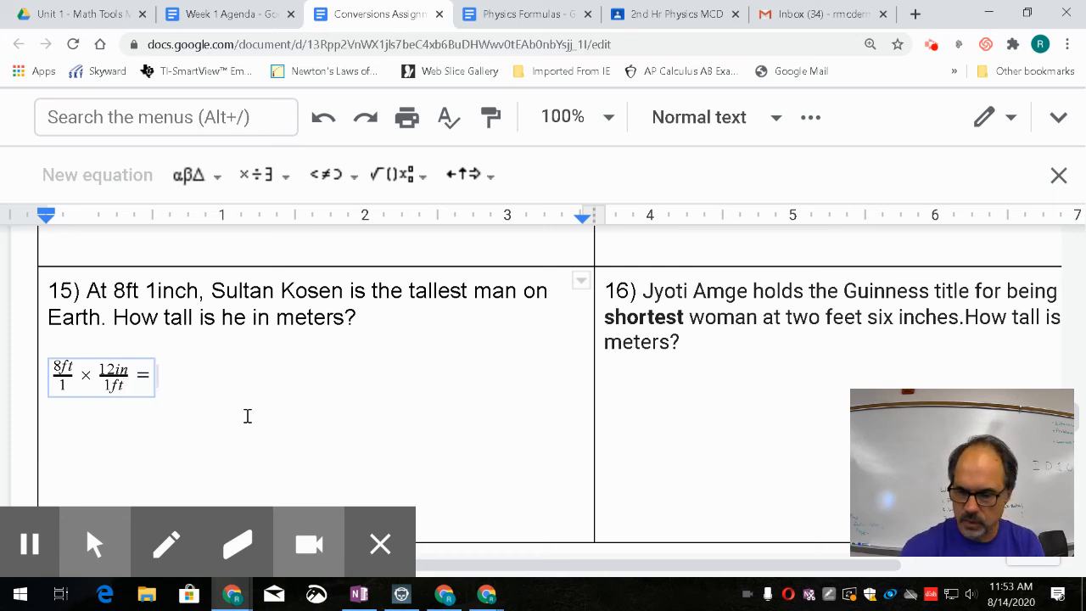
pyautogui.write('96')
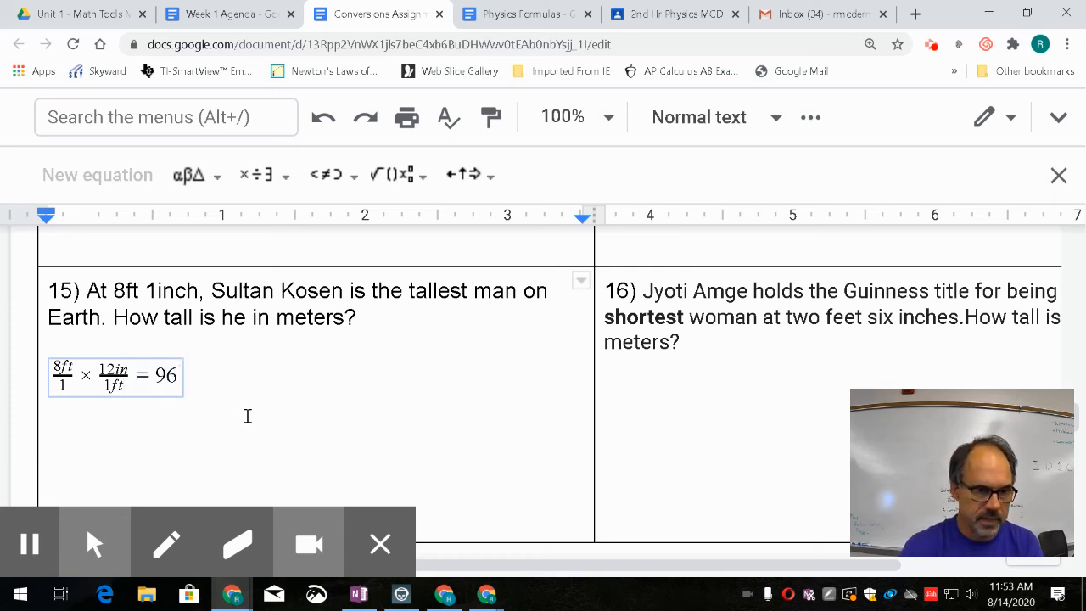
pyautogui.write('in')
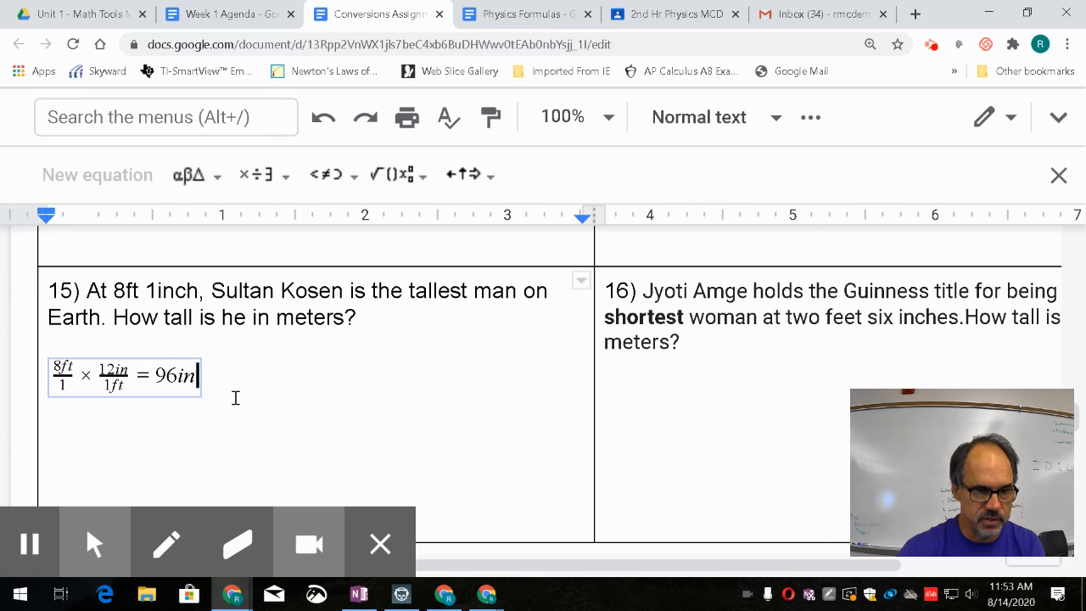
pyautogui.click(247, 376)
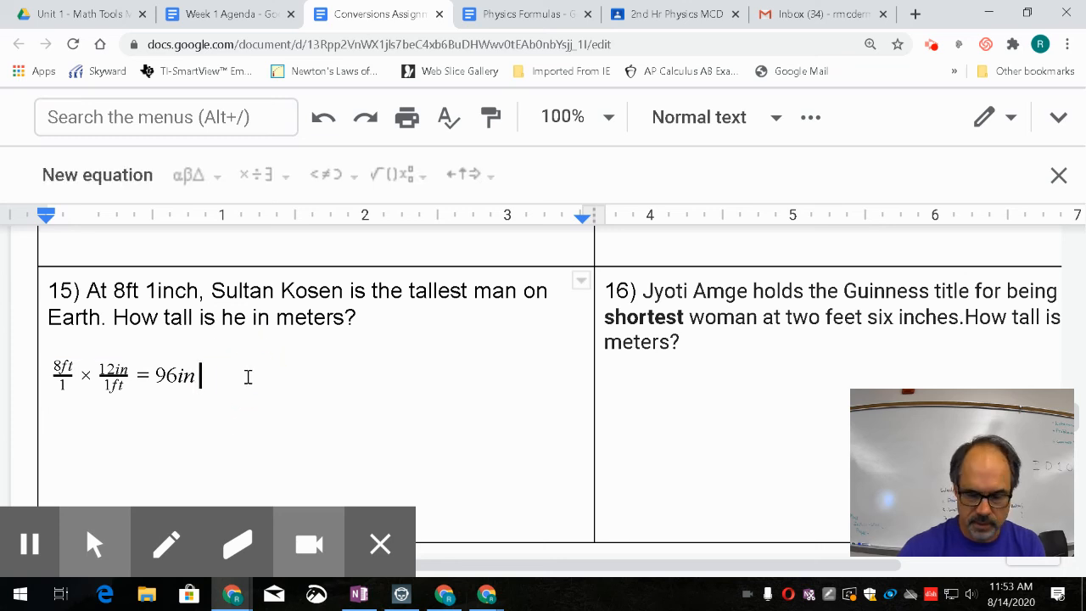
# - Start a second equation two lines below the first one in problem 15 with 96in and a multiplication sign
pyautogui.press('Return')
pyautogui.press('Return')
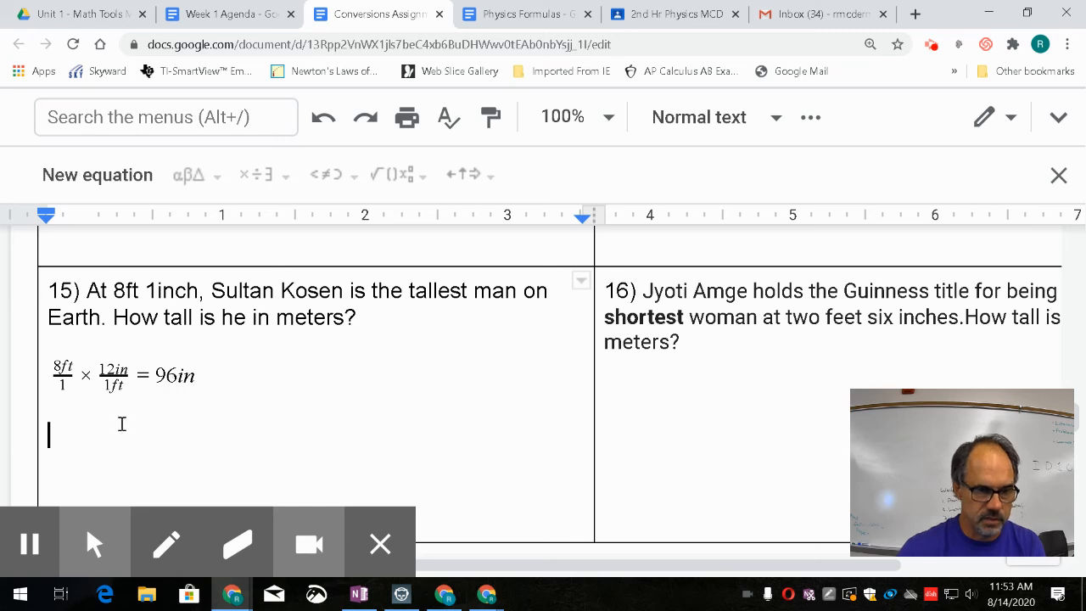
pyautogui.click(97, 175)
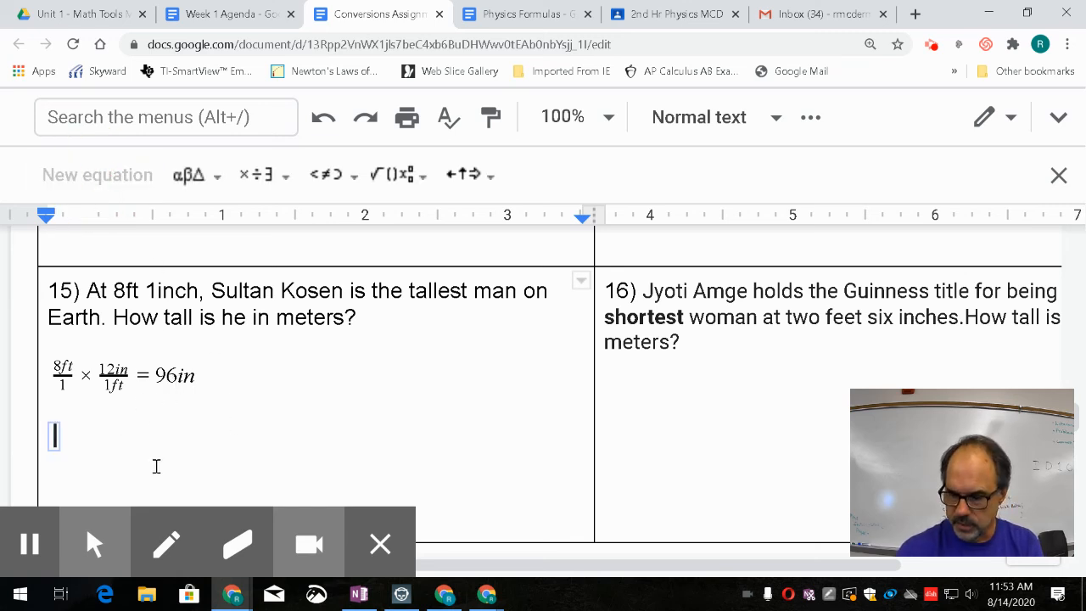
pyautogui.write('96')
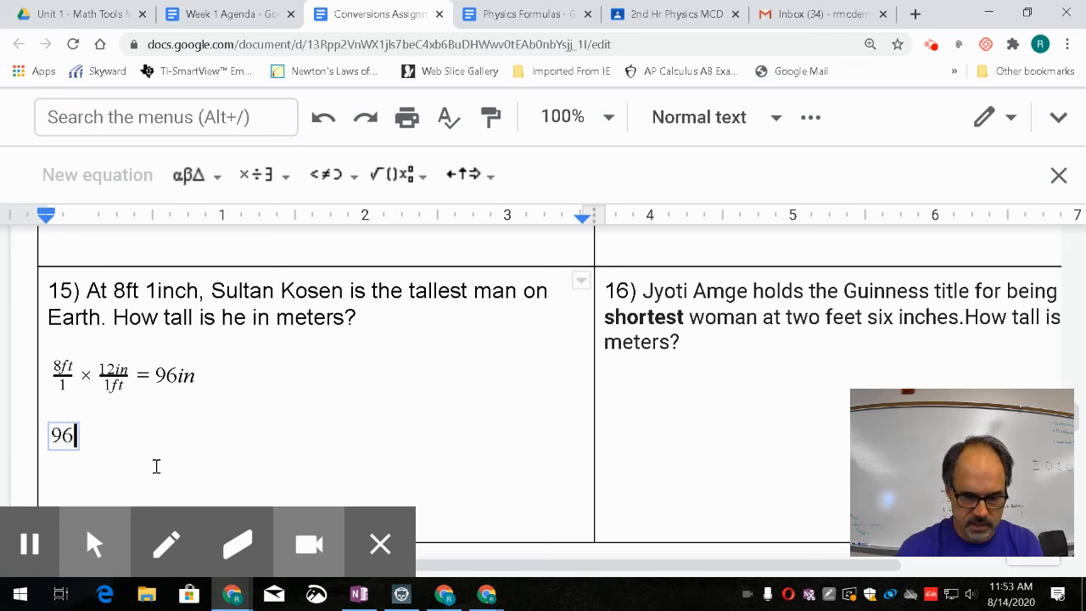
pyautogui.write('in')
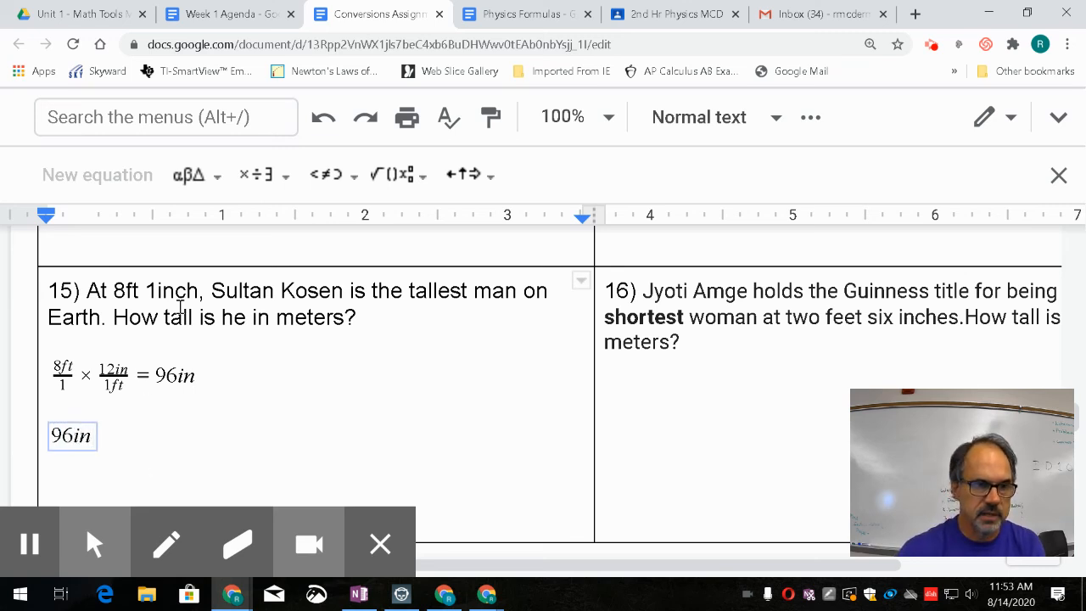
pyautogui.click(259, 173)
pyautogui.click(252, 229)
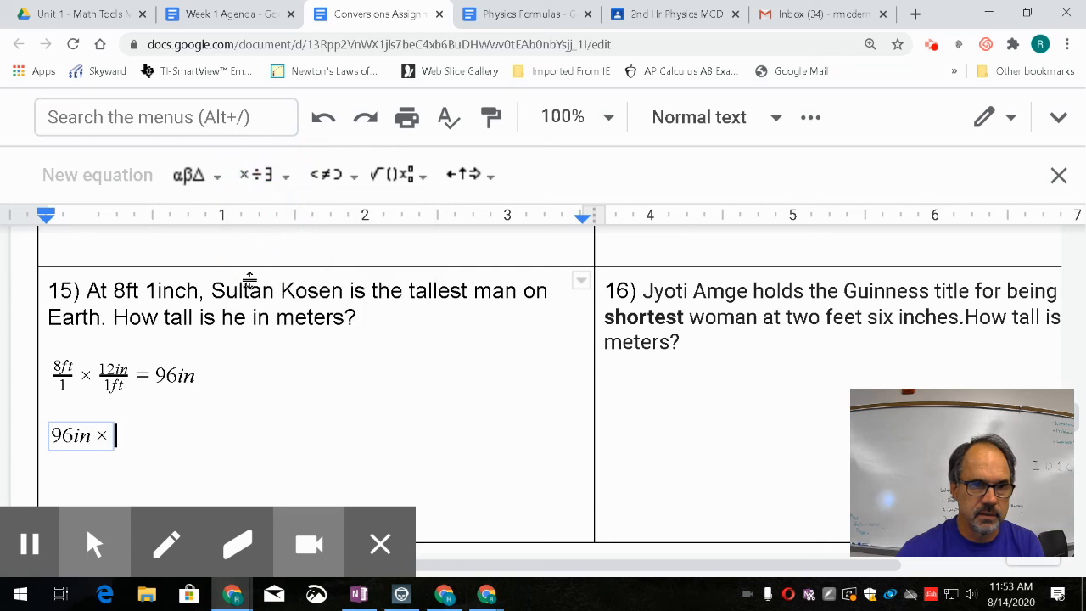
# - Append a fraction of 1m over 39.37in and an equals sign to the second problem 15 equation
pyautogui.click(397, 174)
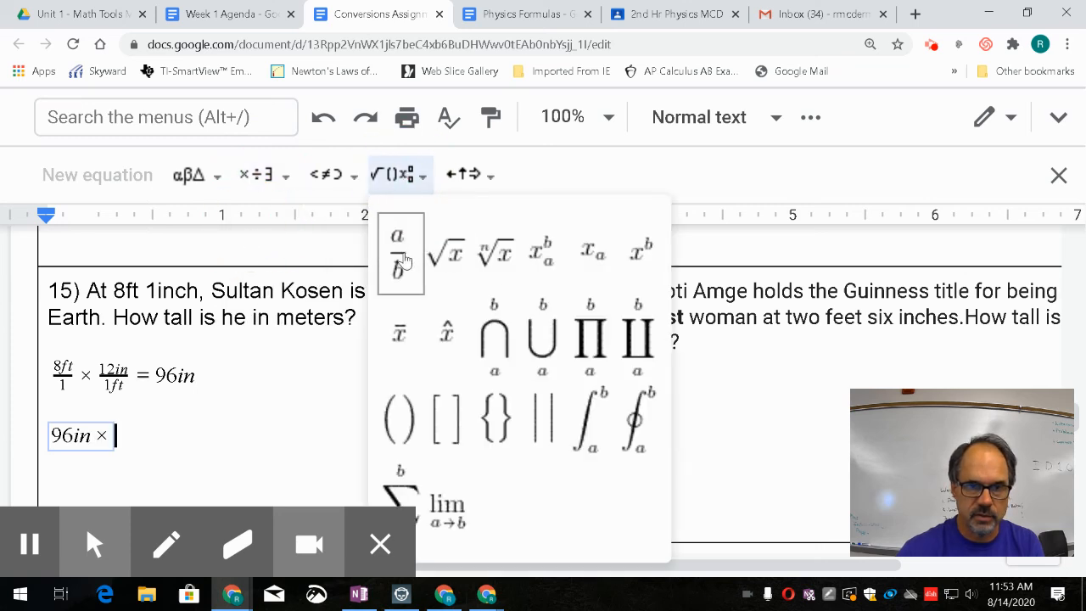
pyautogui.click(403, 260)
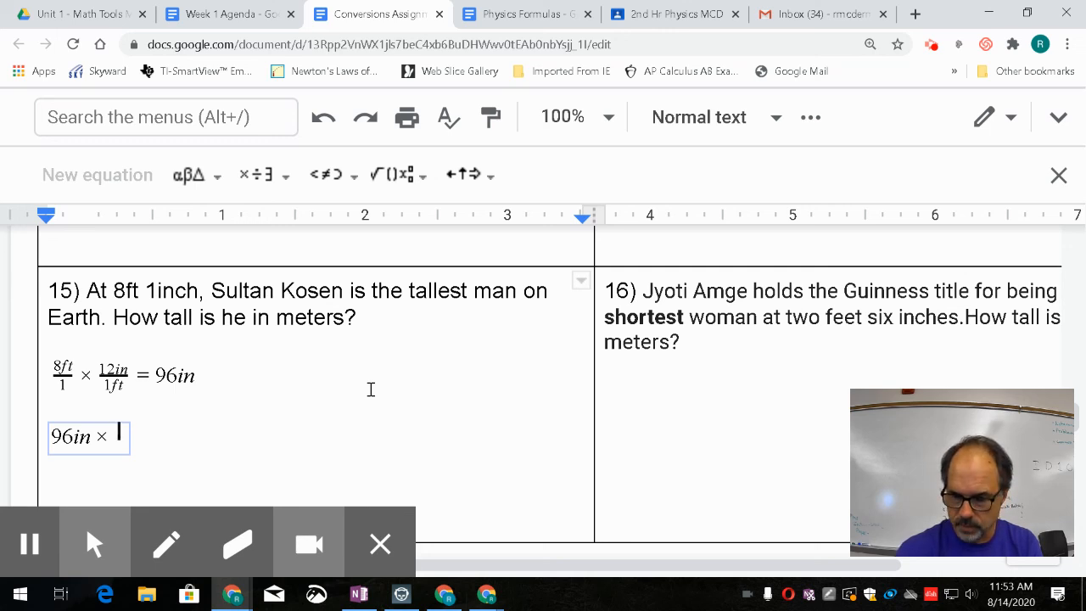
pyautogui.write('1m')
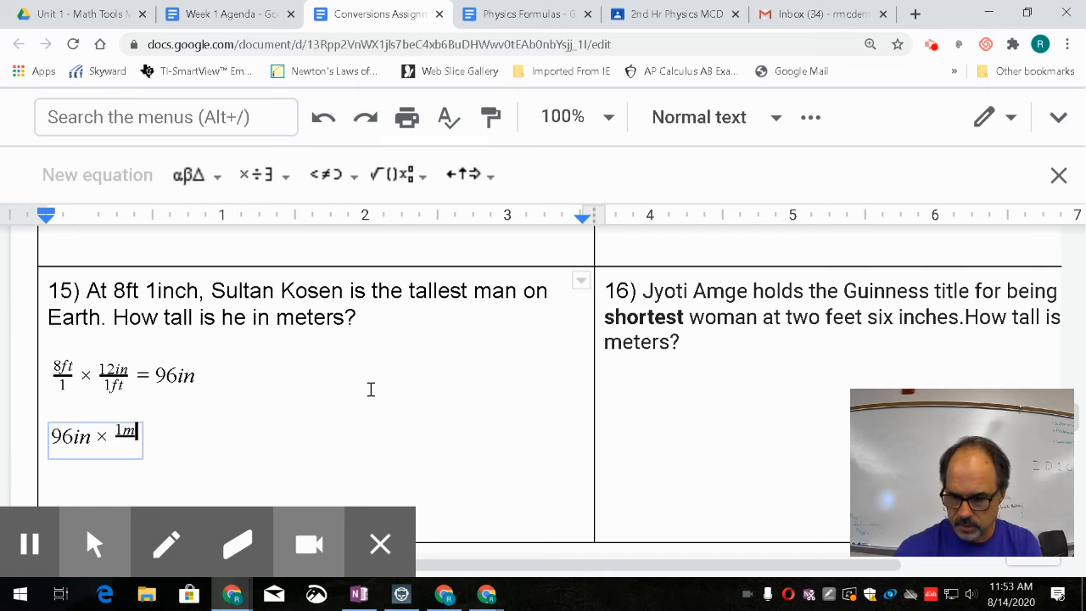
pyautogui.press('Down')
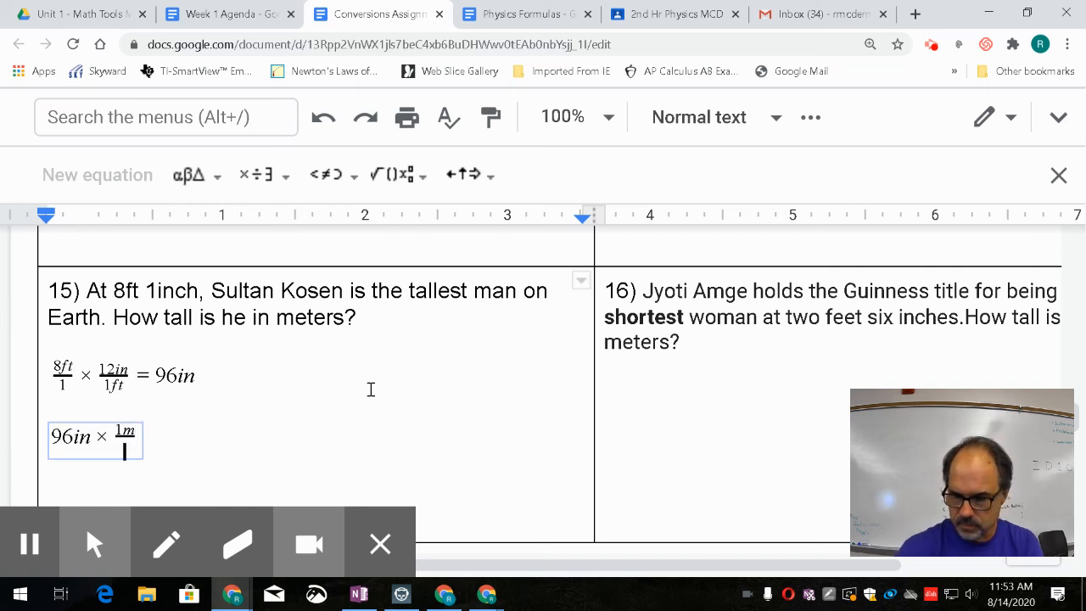
pyautogui.write('39.37')
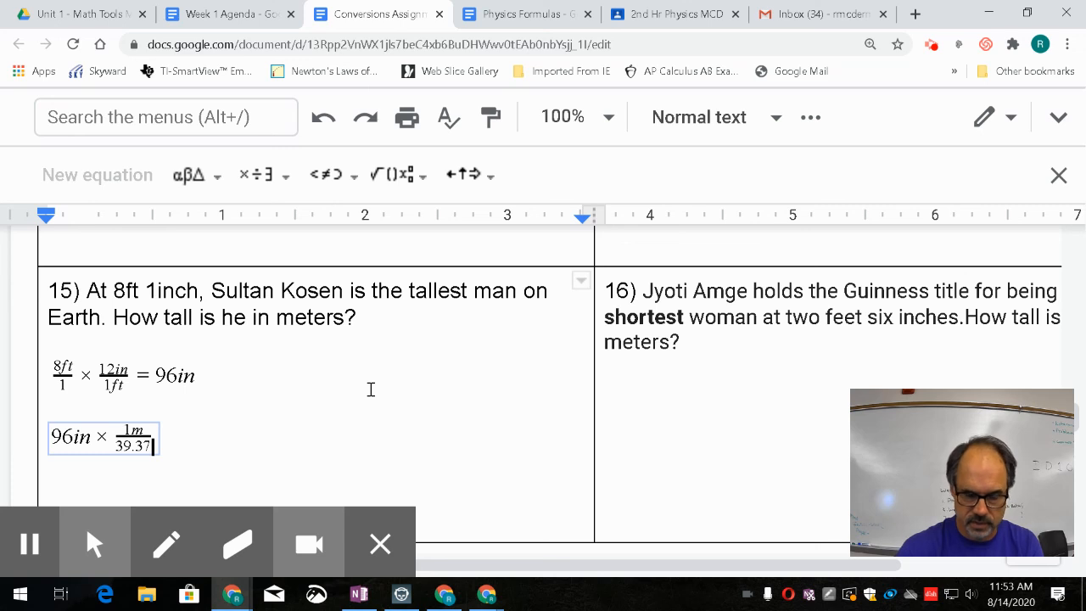
pyautogui.write('in ')
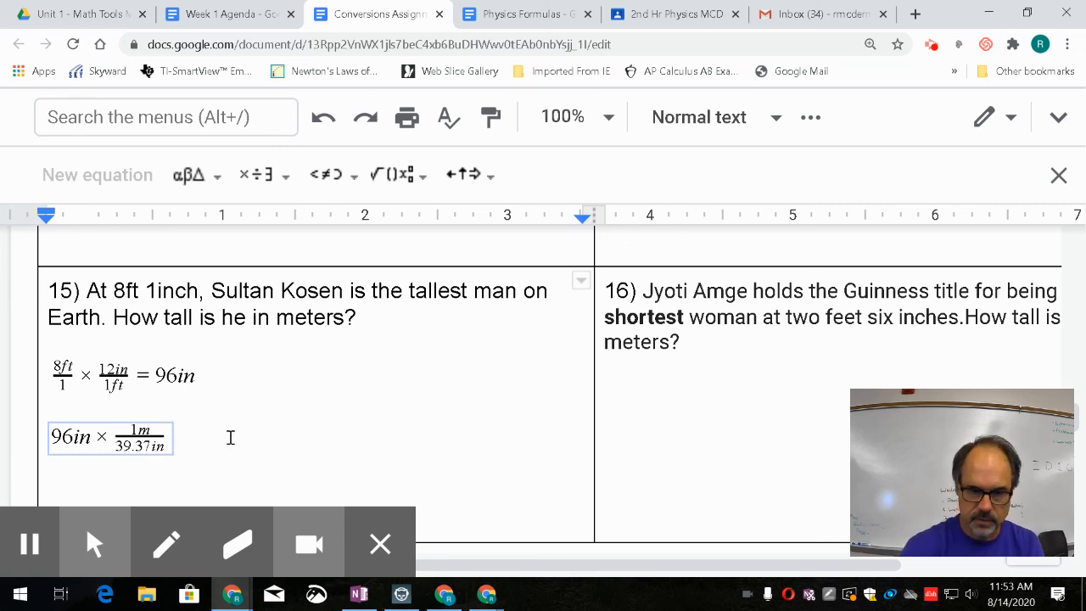
pyautogui.write('=')
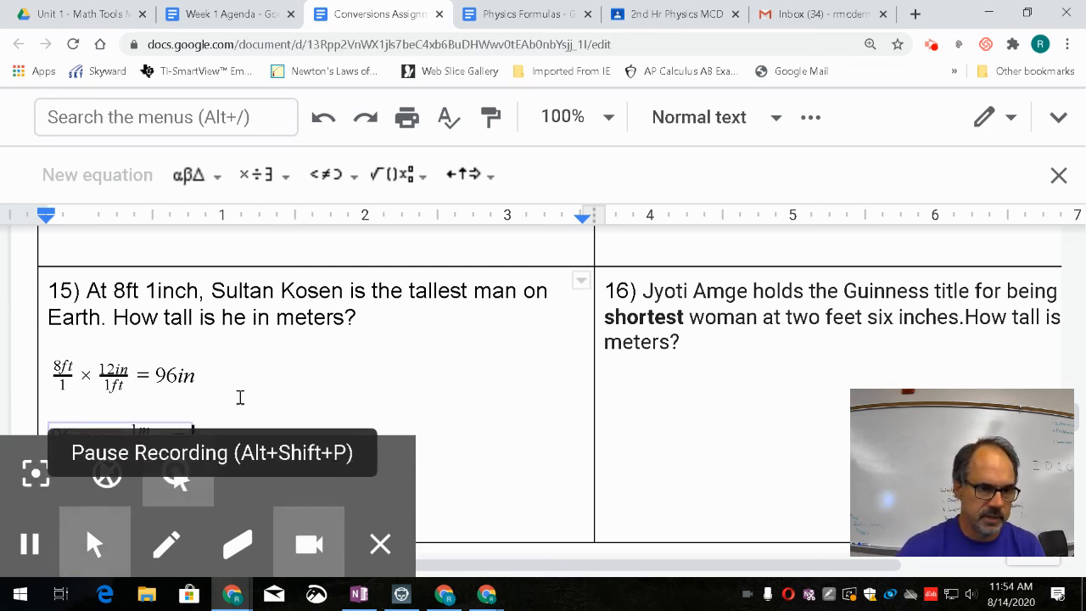
pyautogui.click(294, 390)
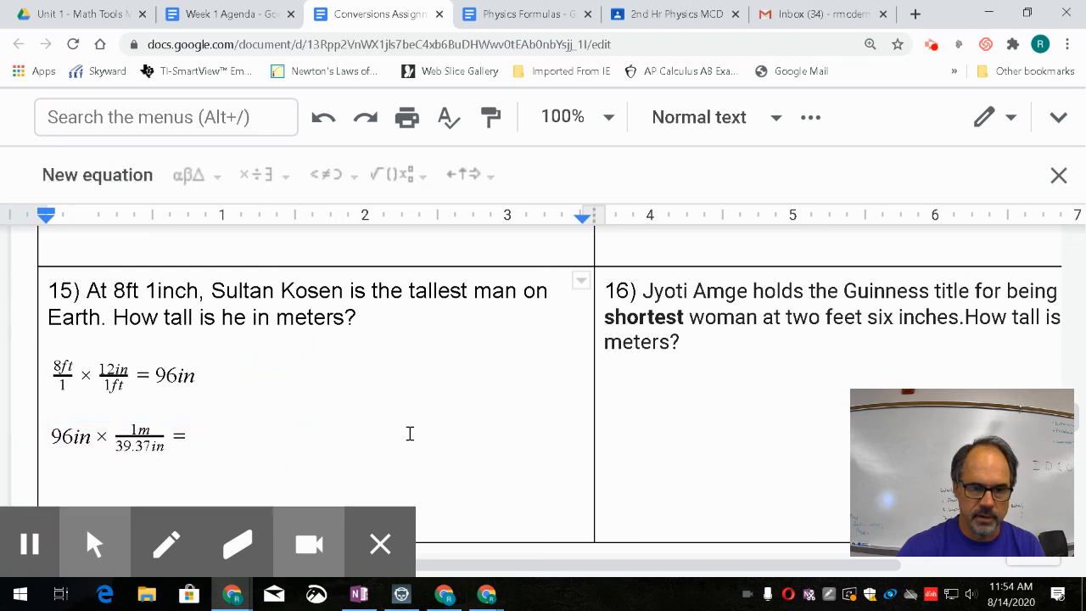